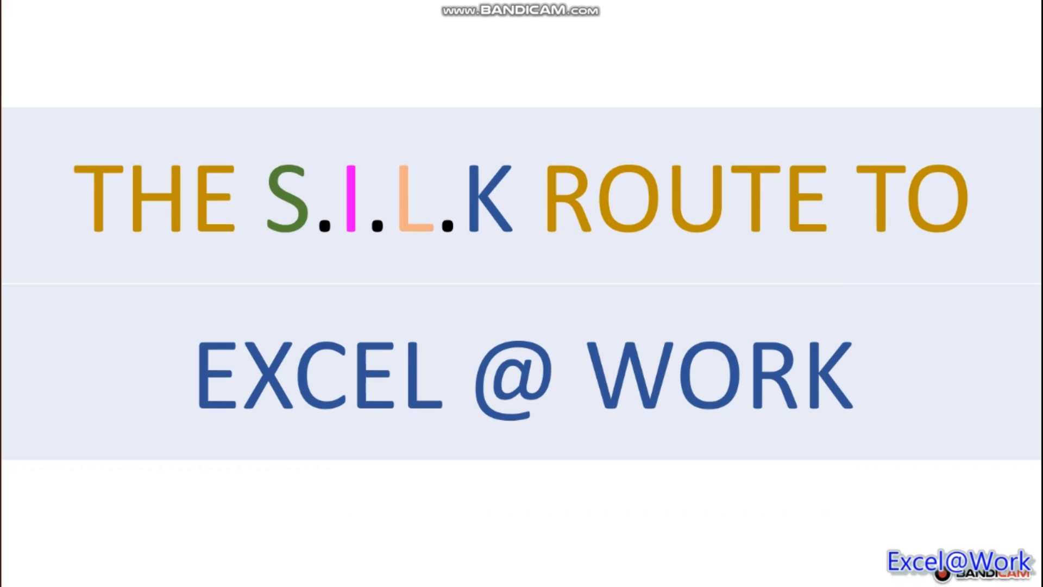
Advance the slide show to the first formatting shortcut and switch to the 1 Demo KB Shortcuts workbook in Excel.
key(Right)
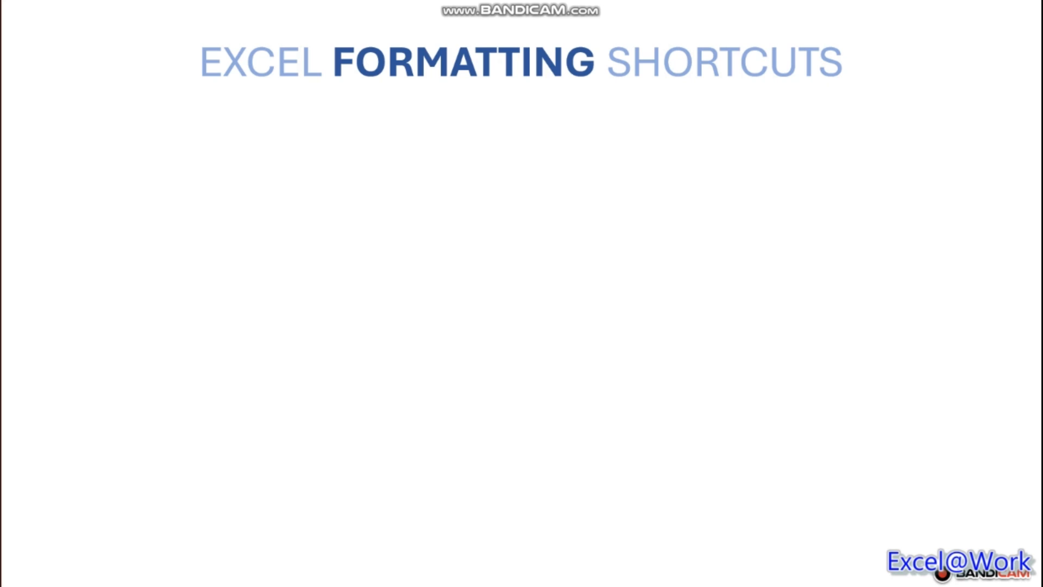
key(Right)
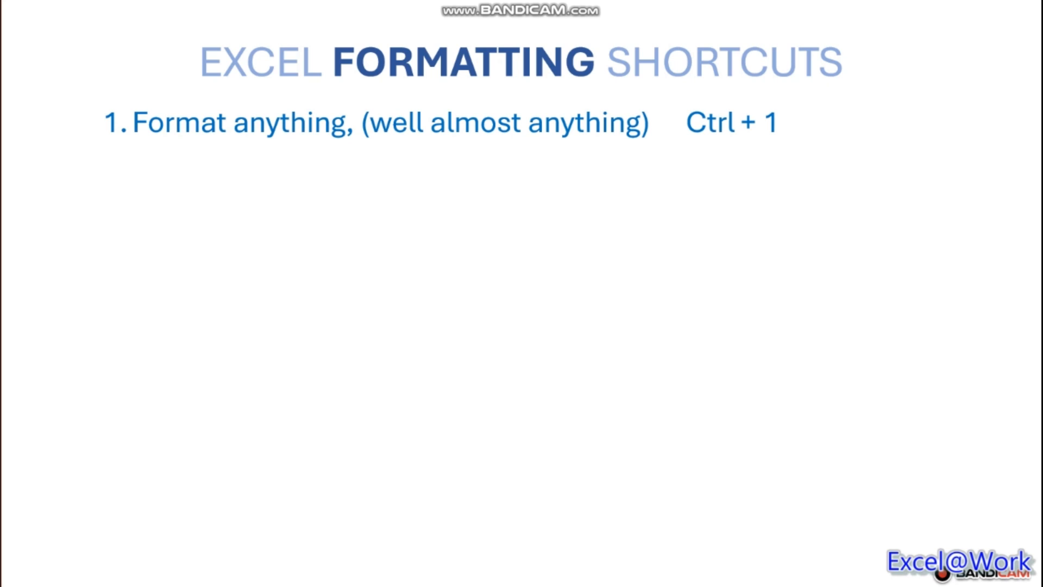
key(alt+Tab)
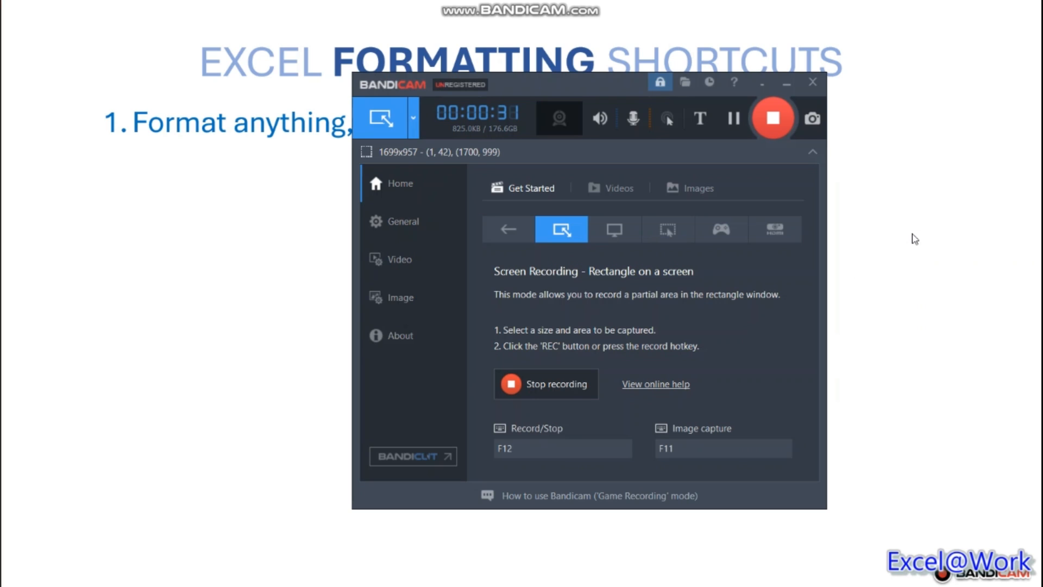
key(alt+Tab)
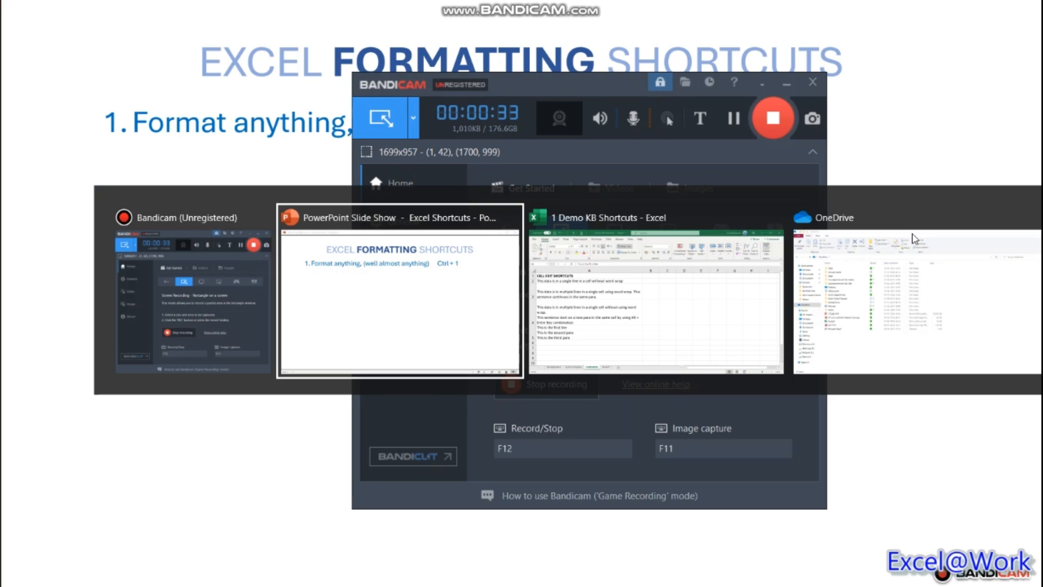
key(alt+Tab)
Show the Format Cells dialog for cell A2 and close it without changes.
key(Up)
key(Up)
key(Up)
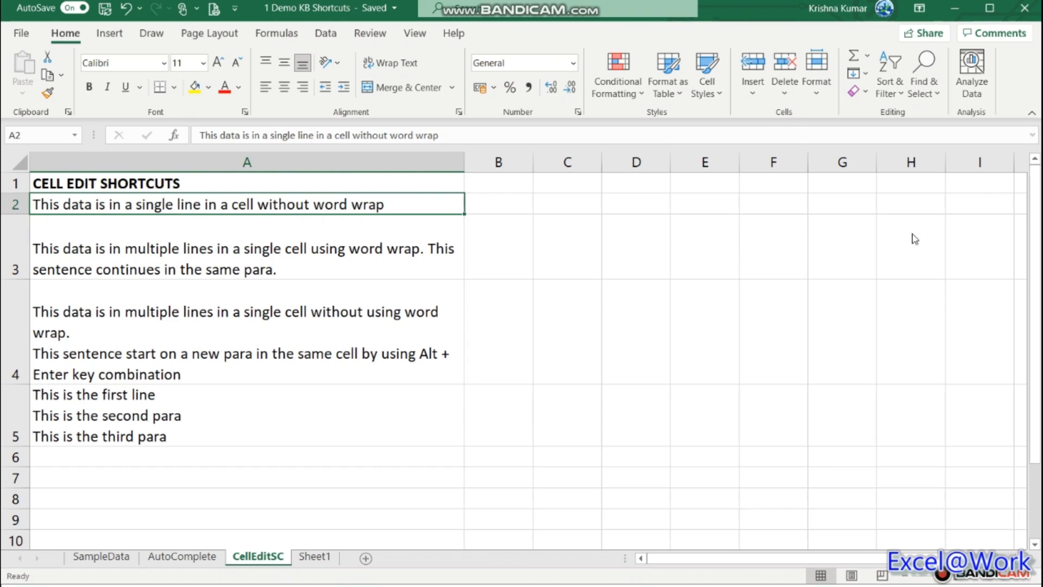
key(ctrl+1)
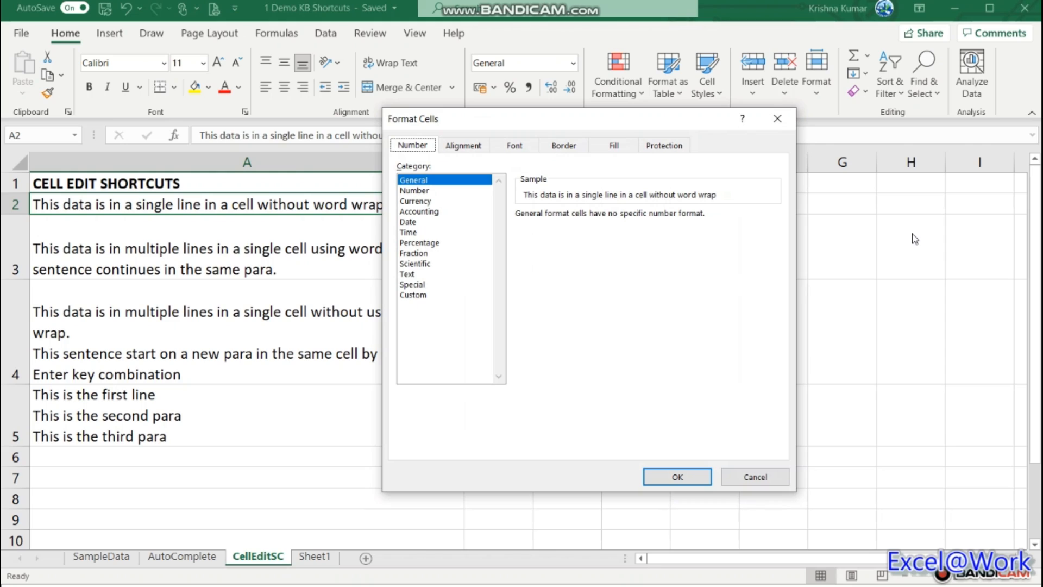
key(Escape)
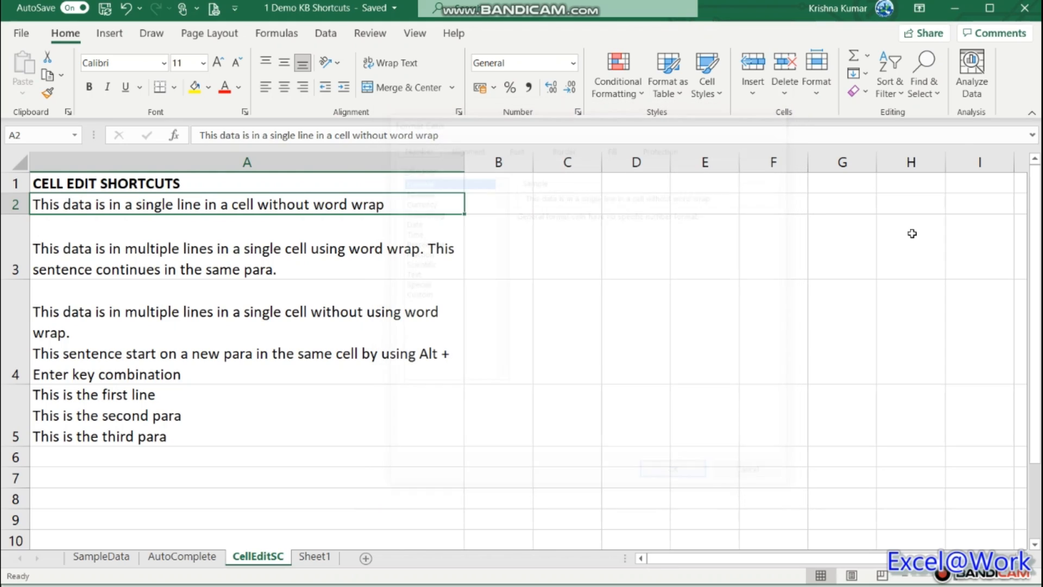
Switch back to the PowerPoint slide show and reveal the second formatting shortcut.
key(alt+Tab)
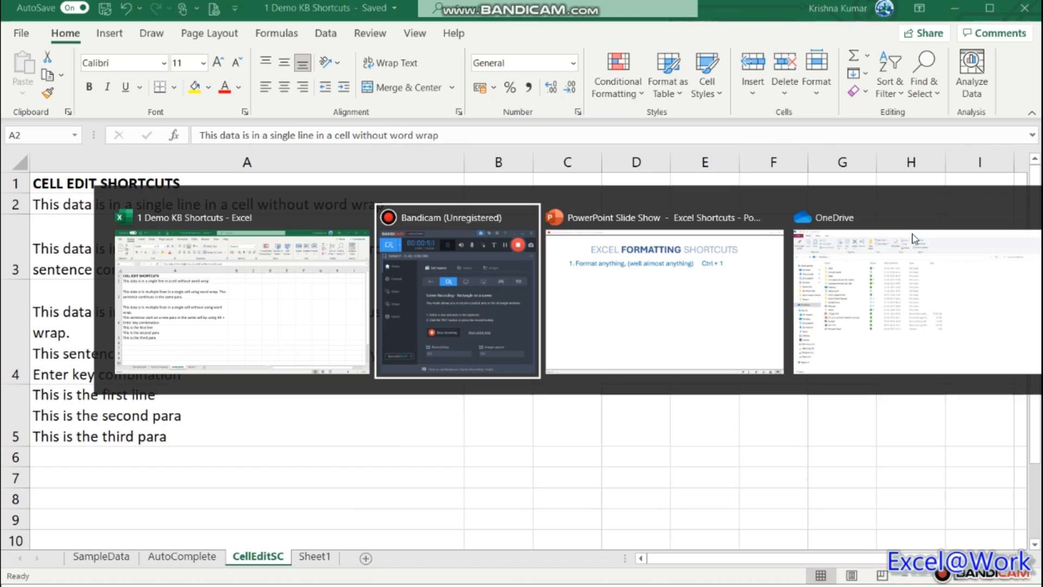
key(Tab)
key(Right)
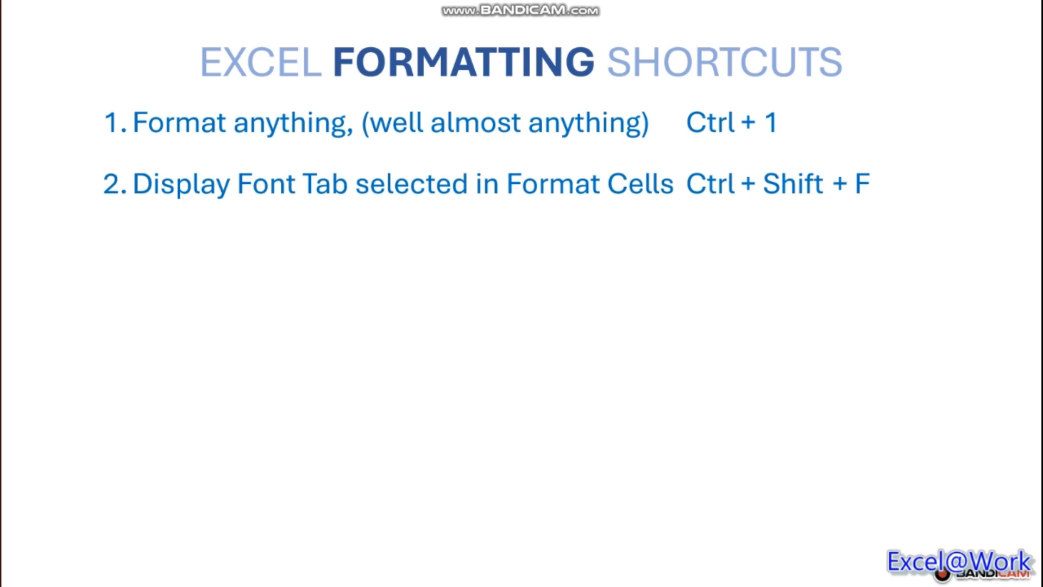
Return to the Excel workbook, view the number format settings of cell A3, and cancel.
key(alt+Tab)
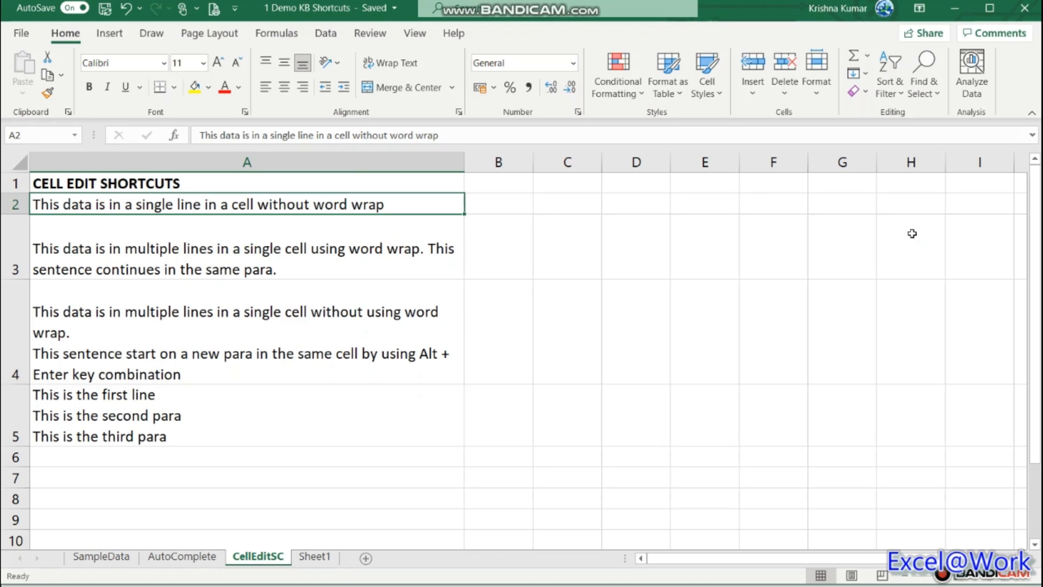
key(Down)
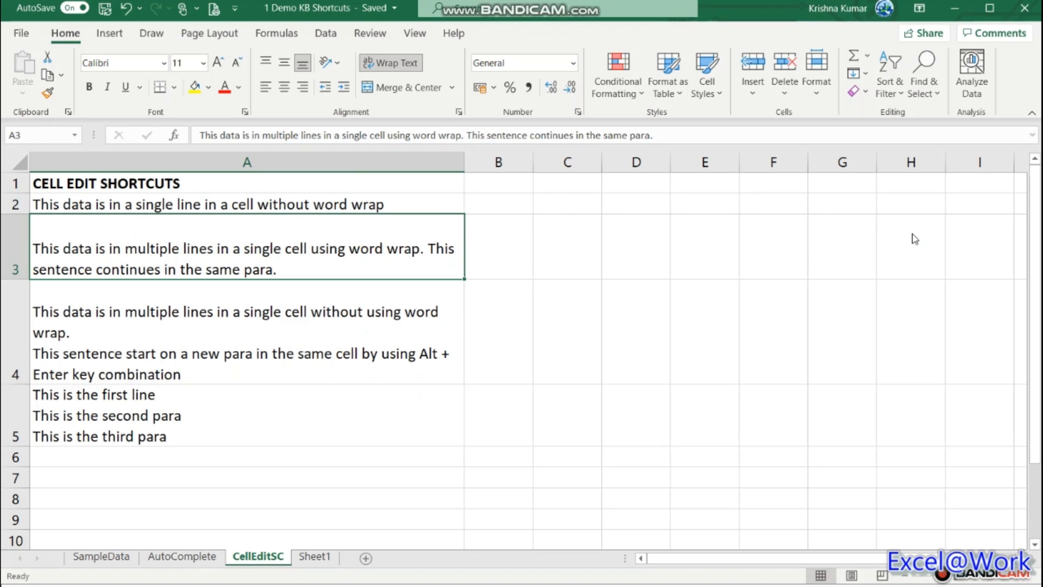
key(ctrl+1)
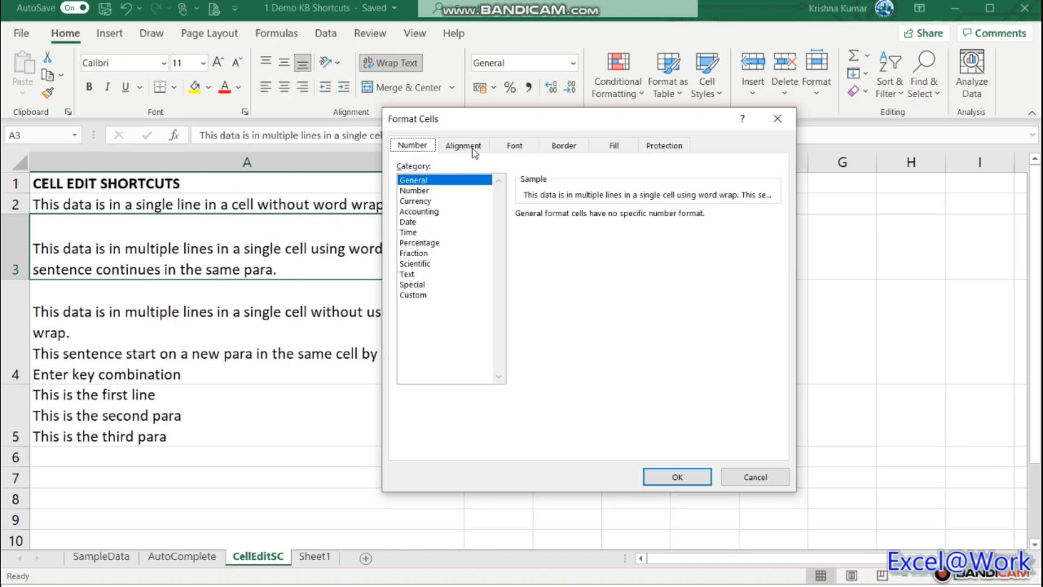
click(757, 479)
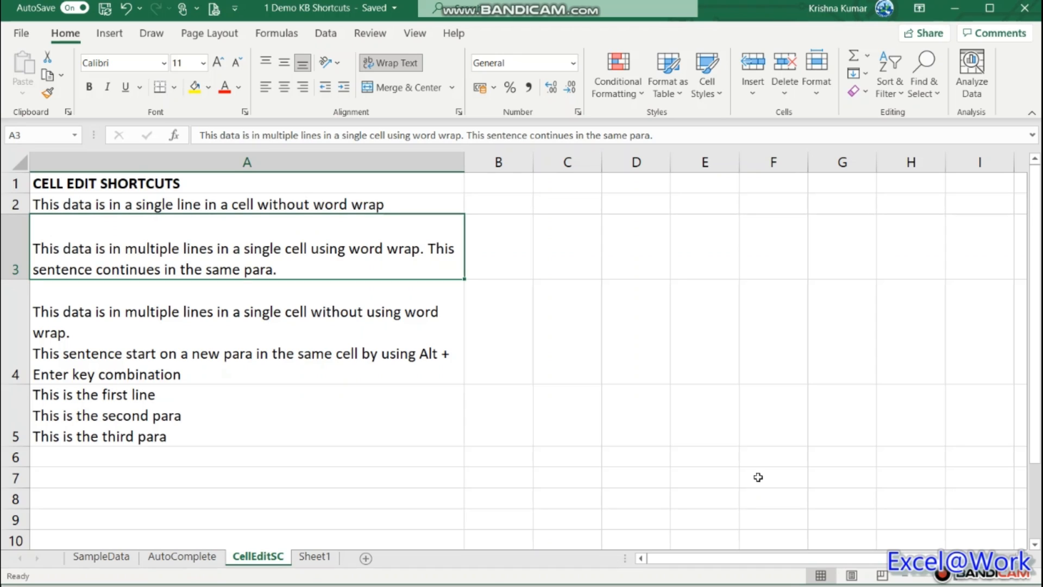
Open Format Cells directly at the font settings for cell A3, review the number, alignment and border settings, and cancel.
key(ctrl+shift+f)
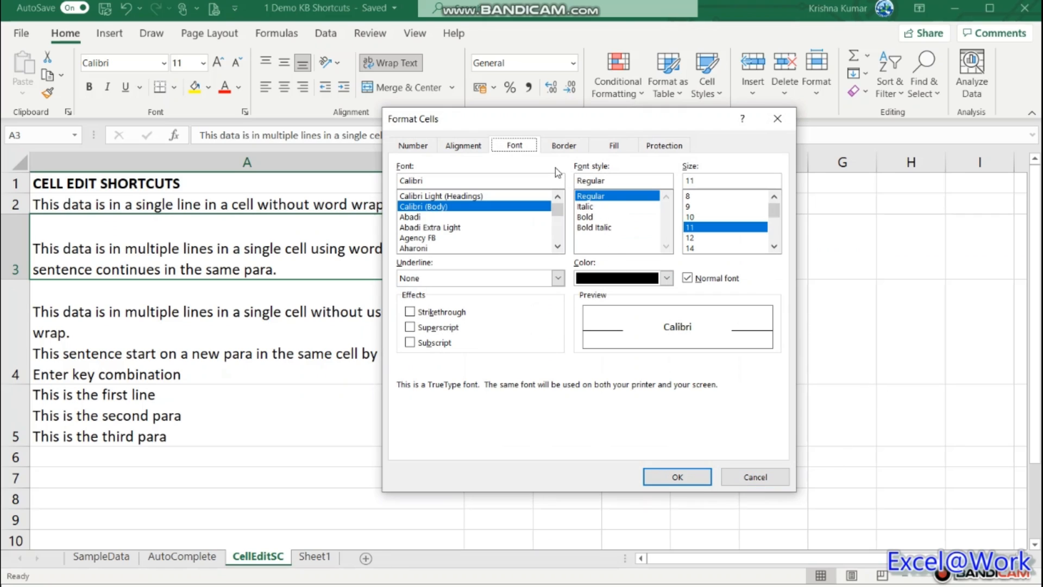
click(752, 477)
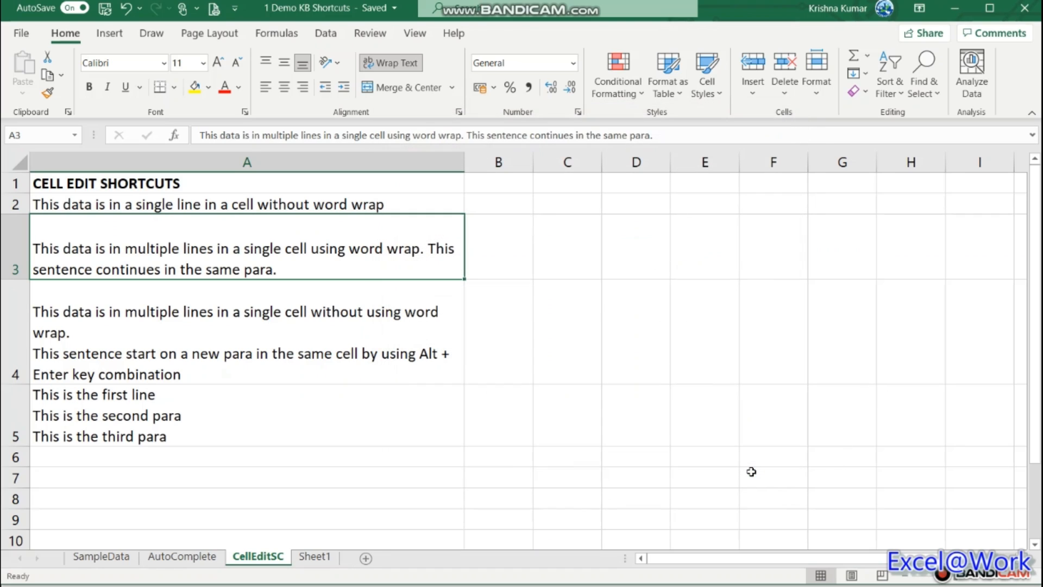
key(ctrl+shift+f)
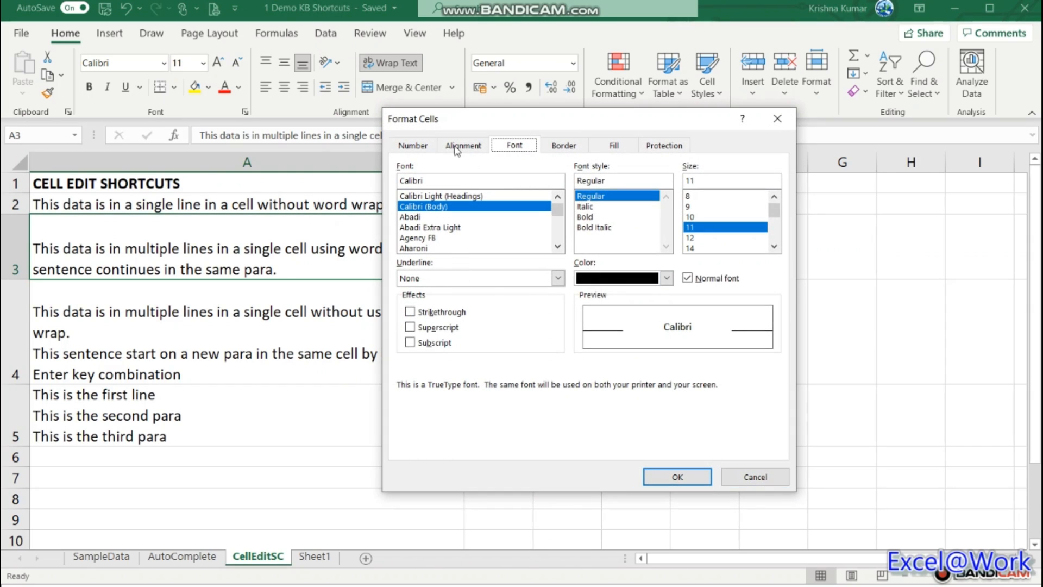
click(409, 147)
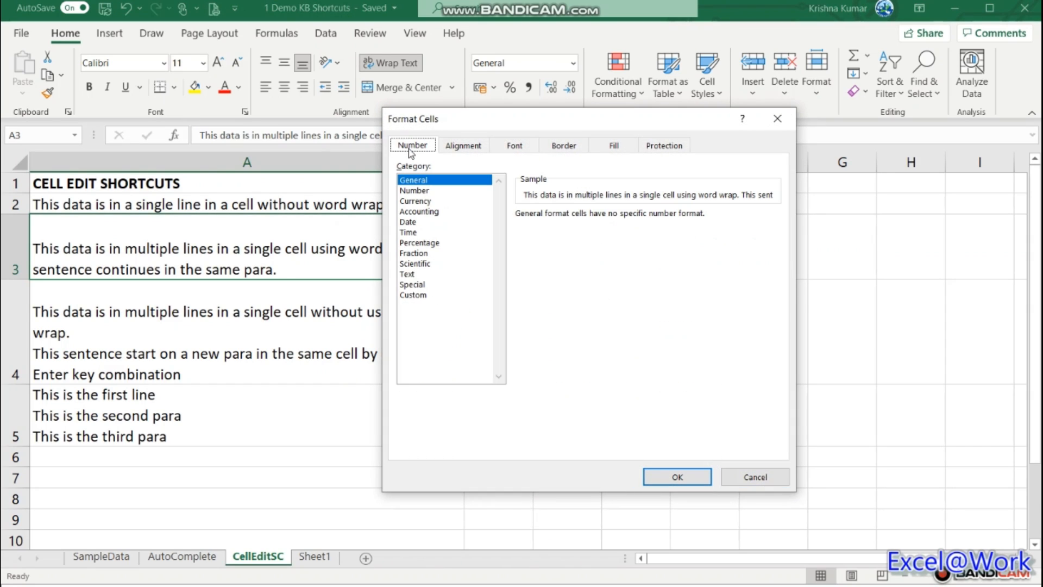
click(467, 147)
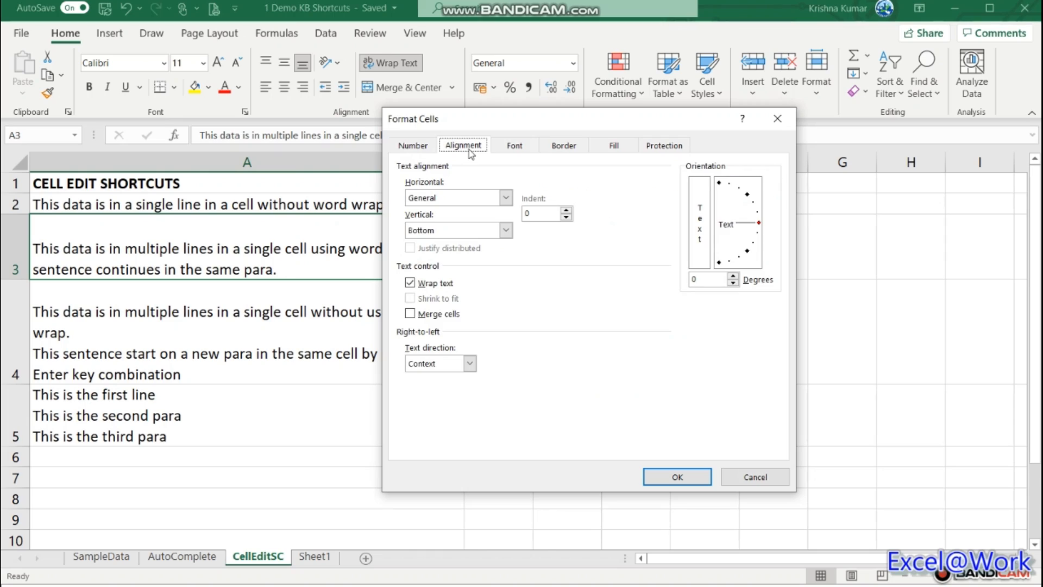
click(515, 154)
click(563, 153)
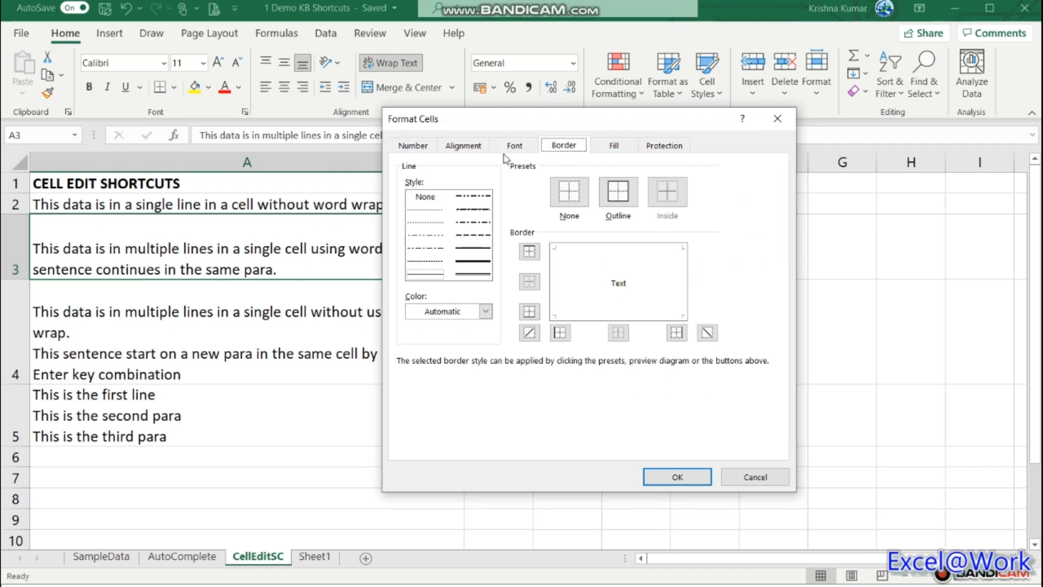
click(413, 146)
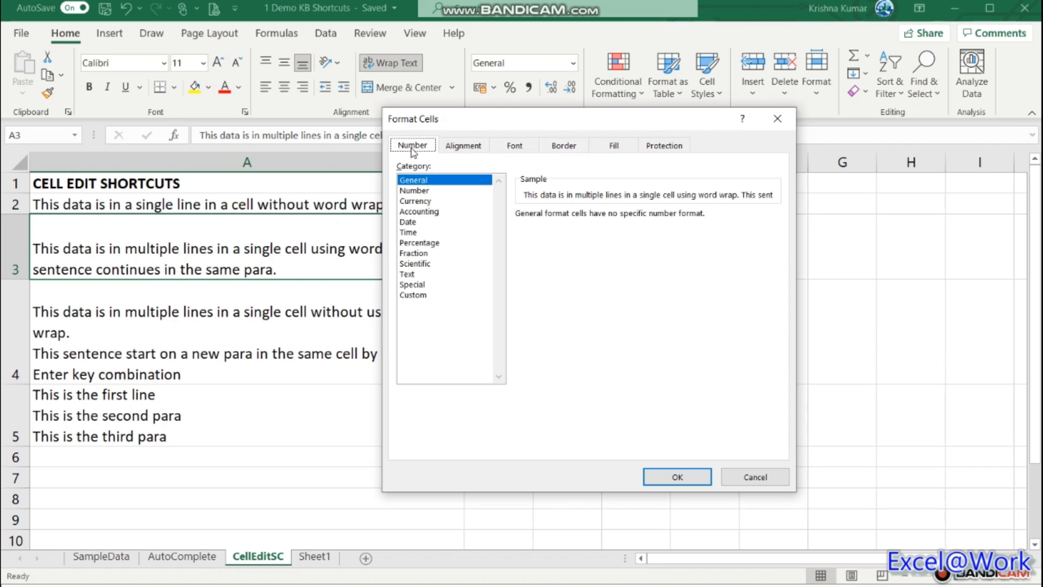
click(747, 480)
Examine the font settings and available underline styles for cell A3 in Format Cells, and cancel.
key(Down)
key(Up)
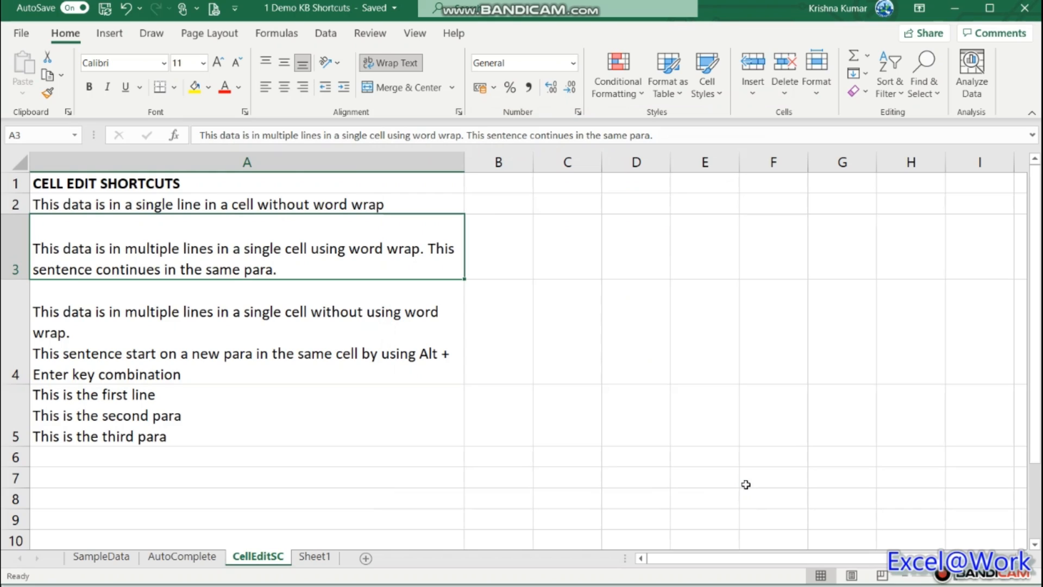
key(ctrl+1)
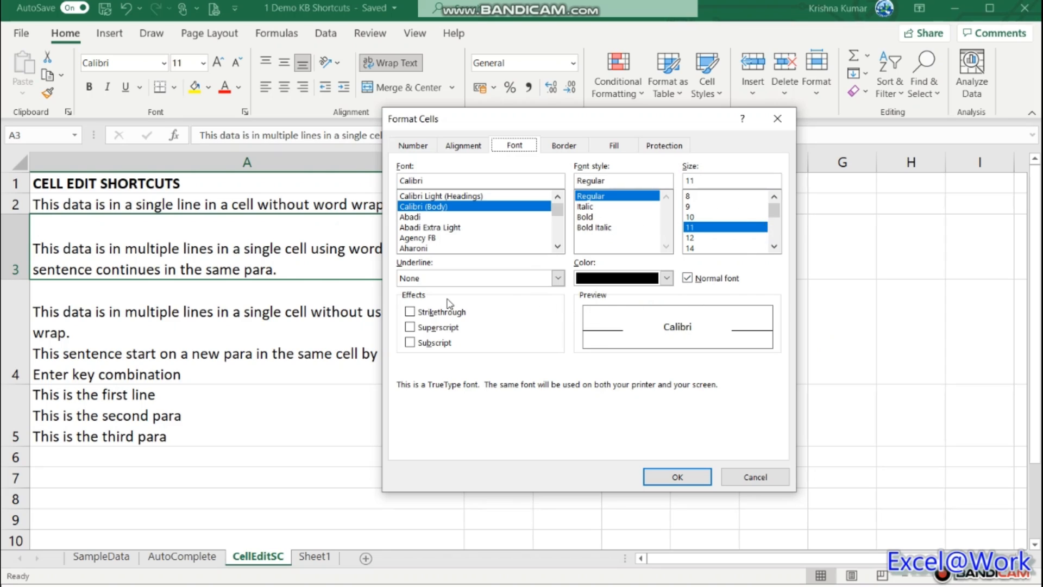
click(559, 283)
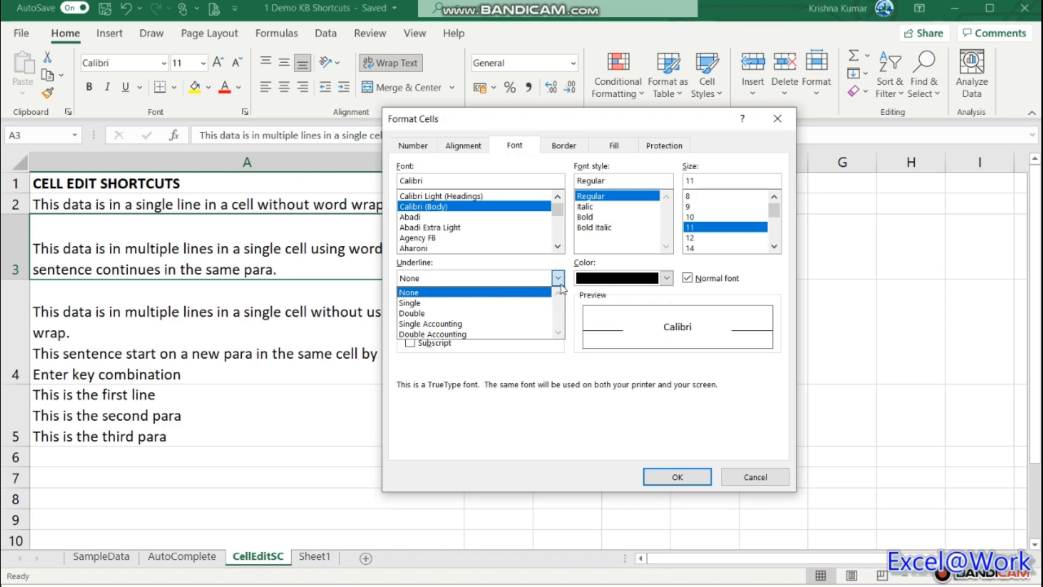
click(559, 282)
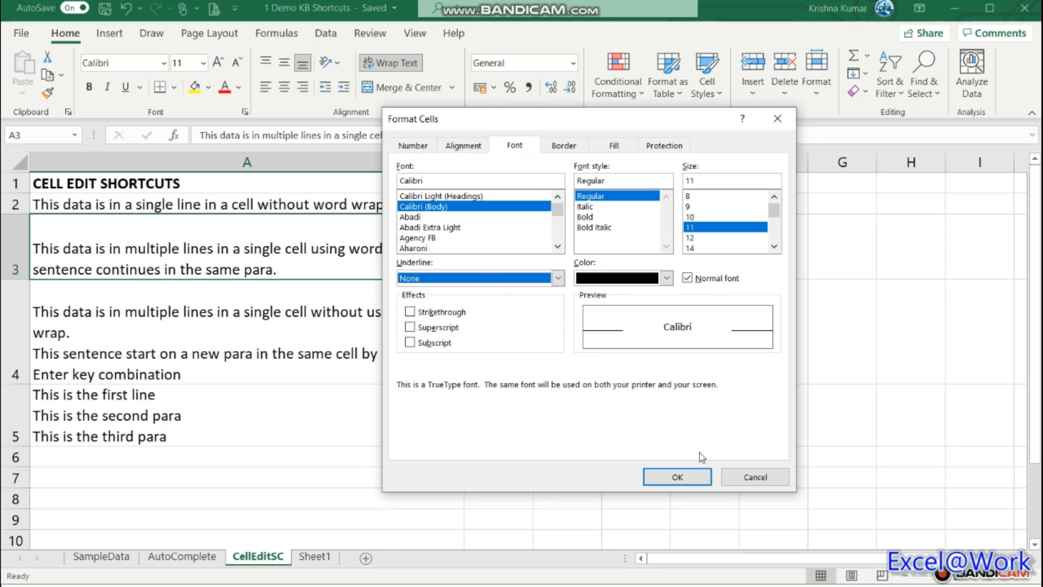
click(762, 478)
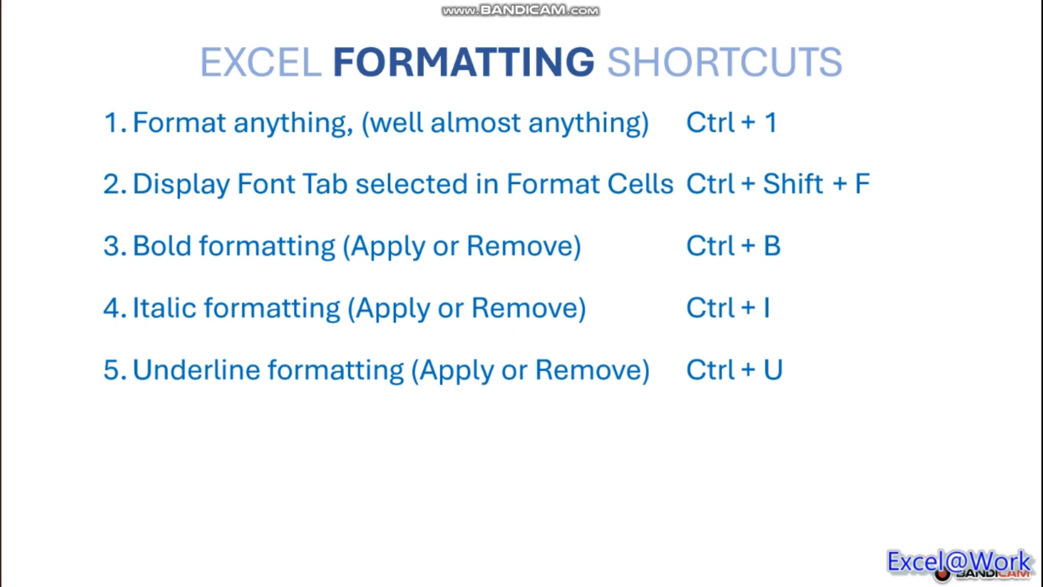
In the Excel workbook, apply and remove bold, italic and underline one at a time on cell A3.
key(alt+Tab)
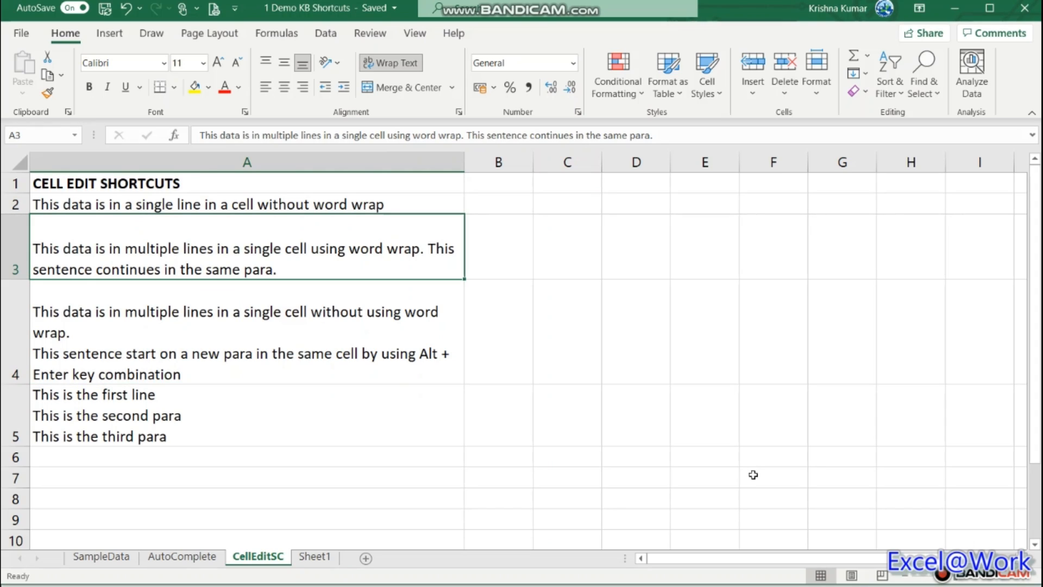
key(ctrl+b)
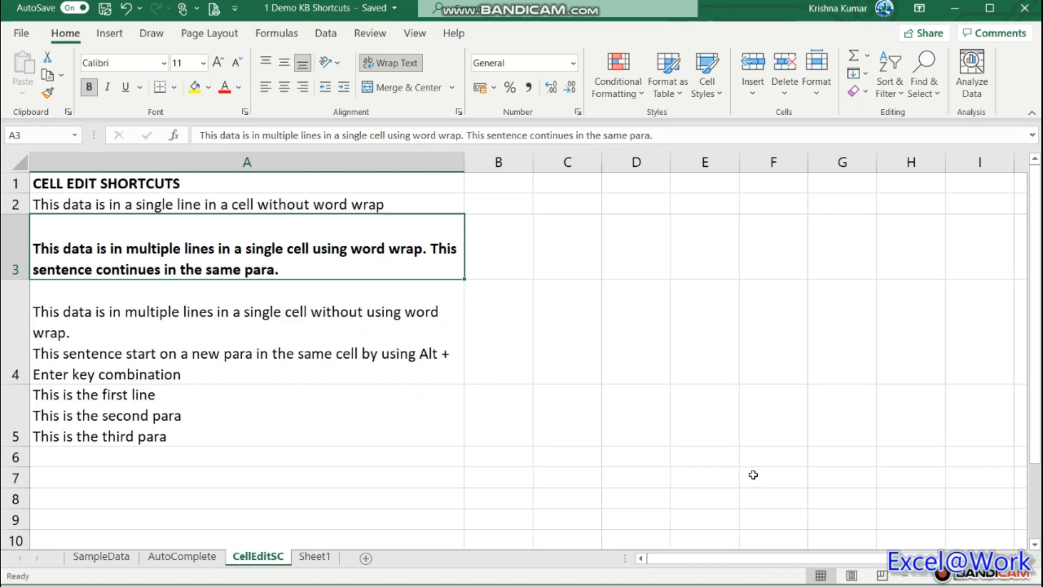
key(ctrl+b)
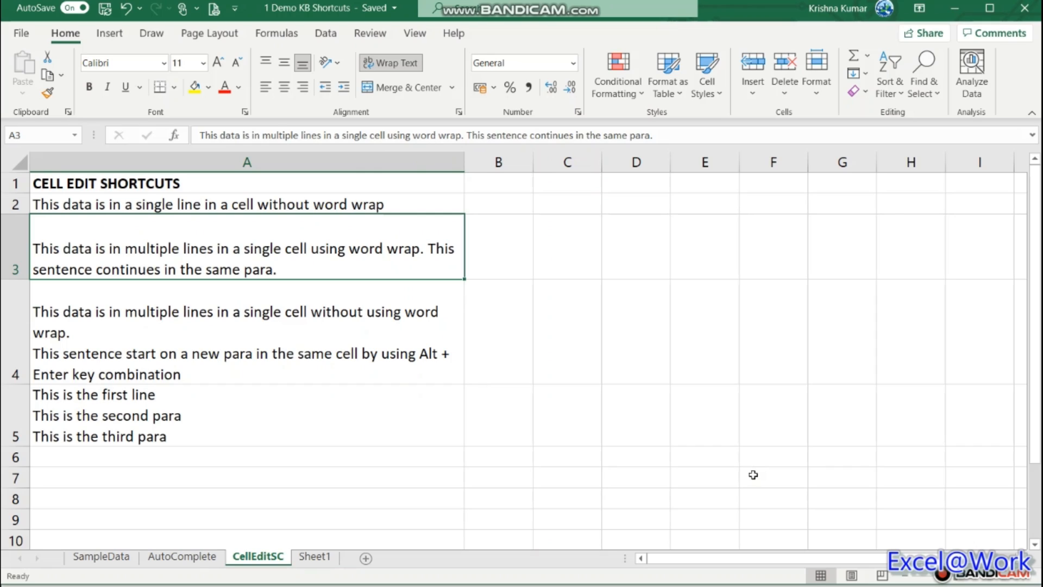
key(ctrl+i)
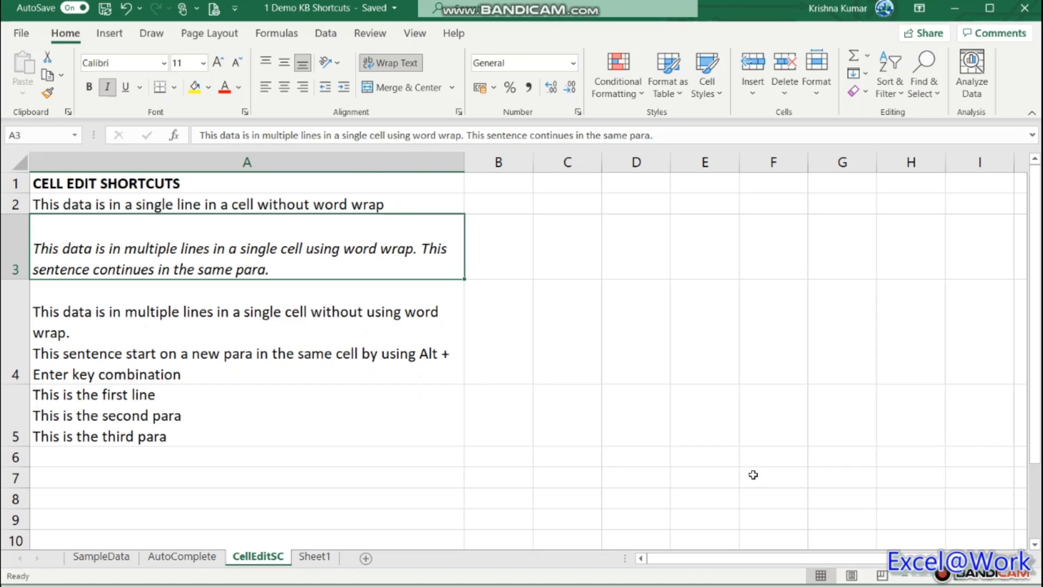
key(ctrl+i)
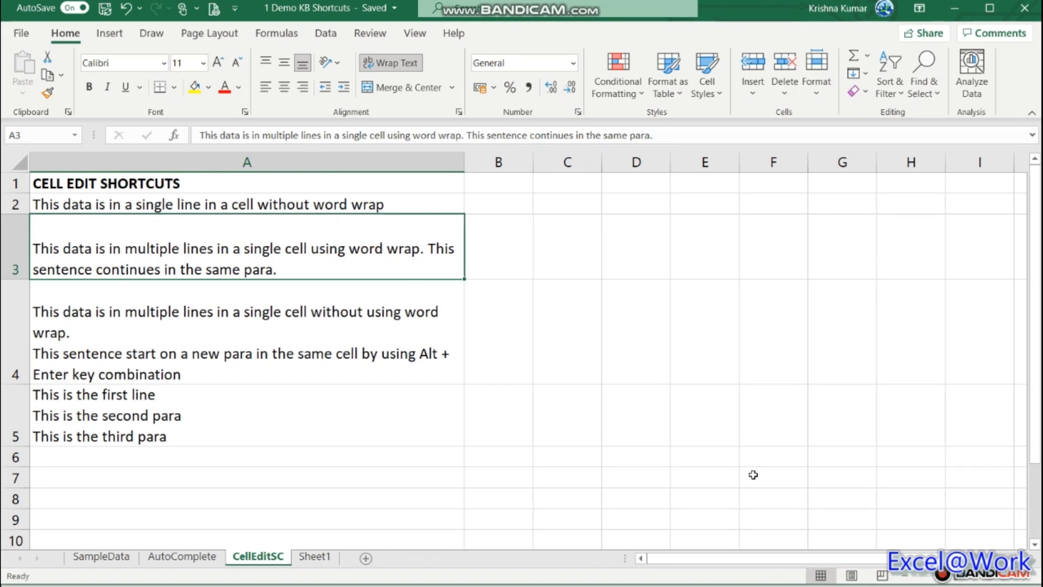
key(ctrl+u)
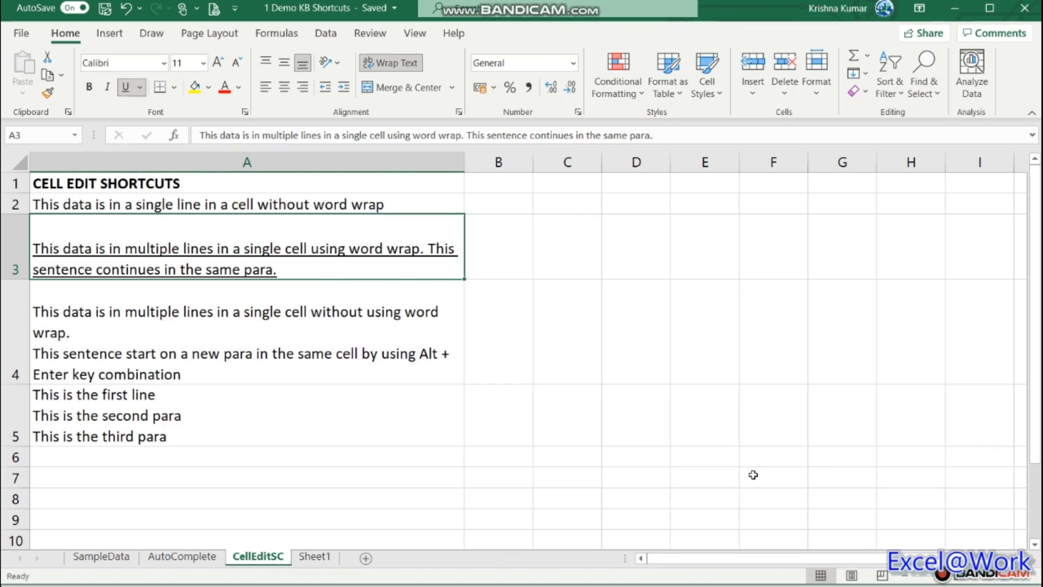
key(ctrl+u)
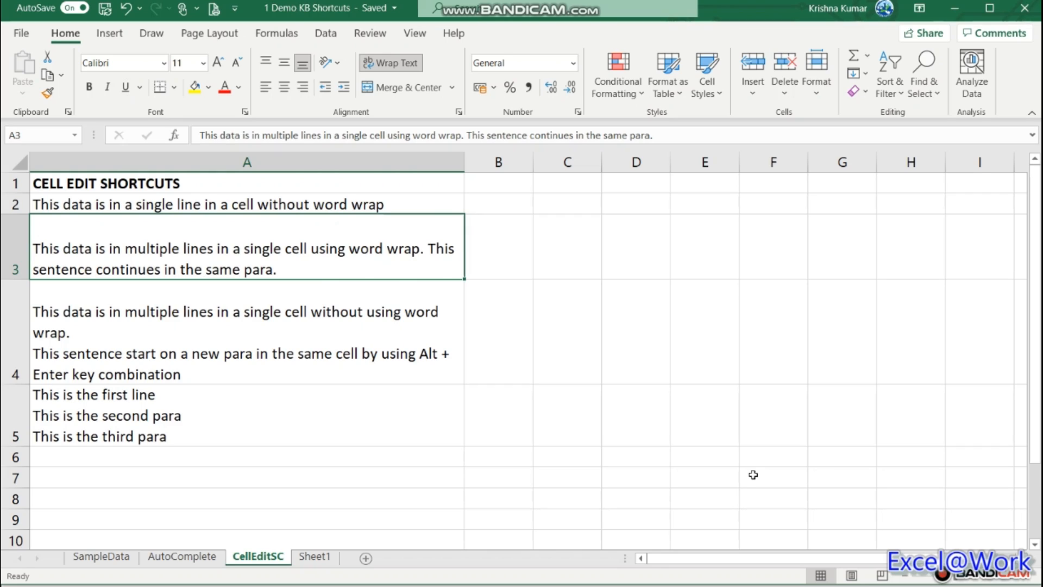
Apply bold, italic and underline together to cell A3, and remove the italic.
key(ctrl+b)
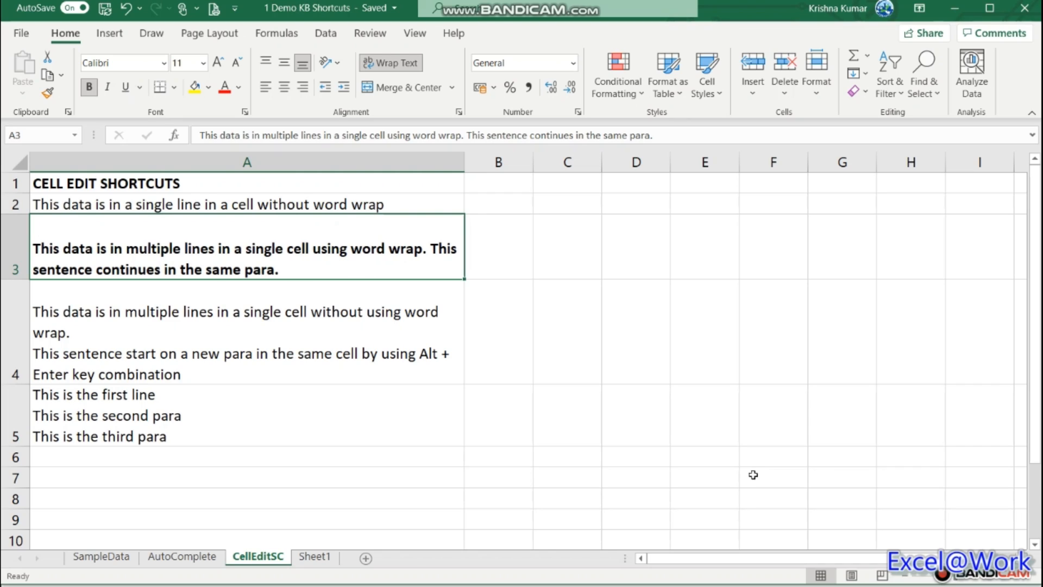
key(ctrl+i)
key(ctrl+u)
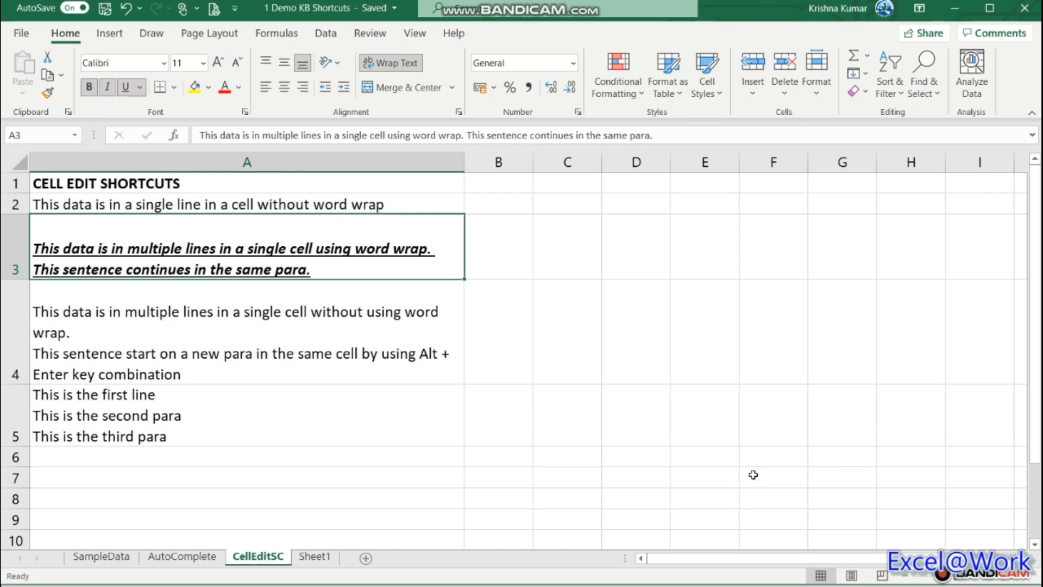
key(ctrl+i)
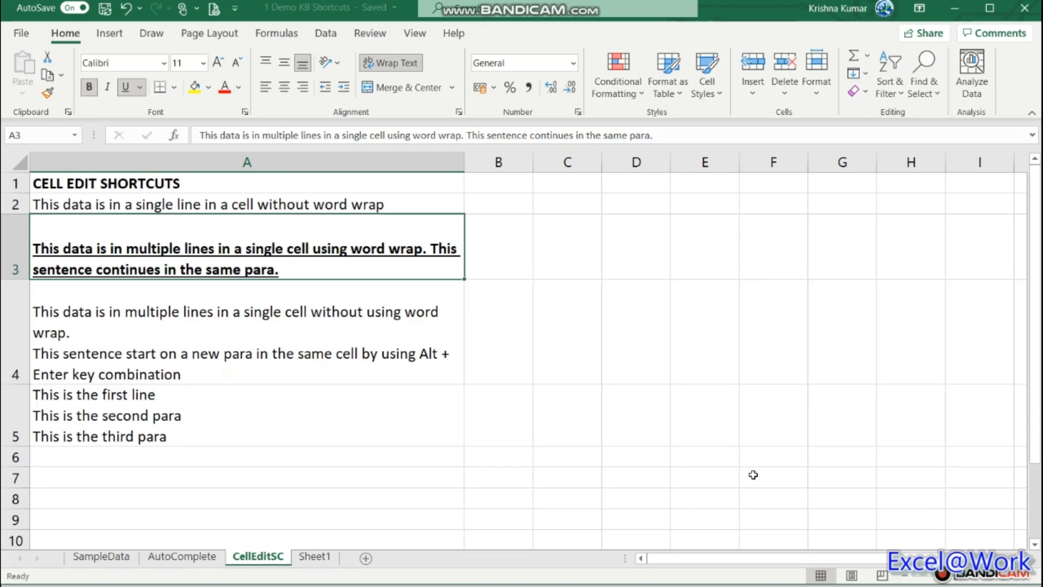
Apply strikethrough to cell A3, and clear its bold, underline and strikethrough formatting.
key(ctrl+5)
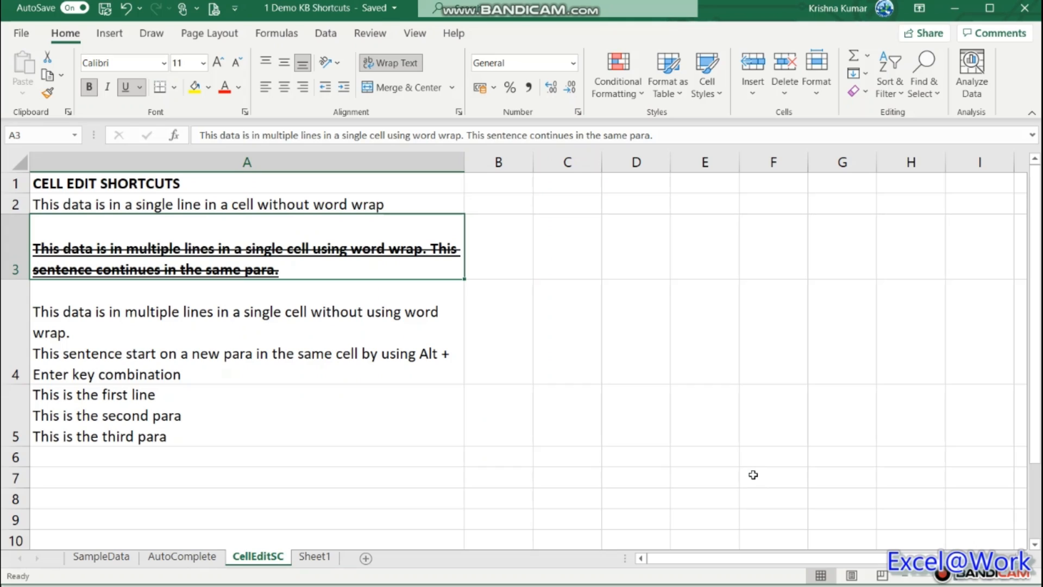
key(ctrl+b)
key(ctrl+u)
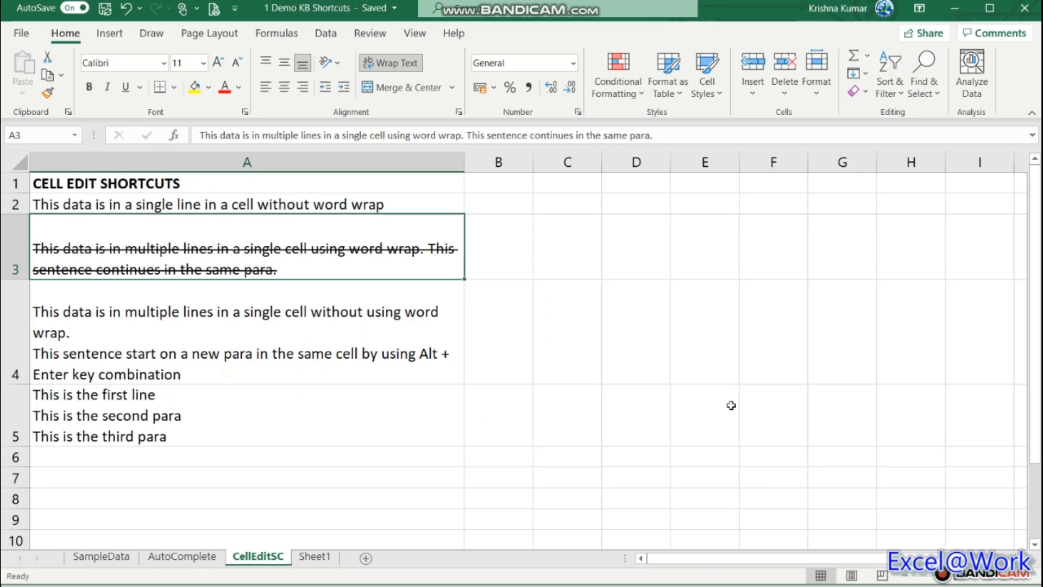
key(ctrl+5)
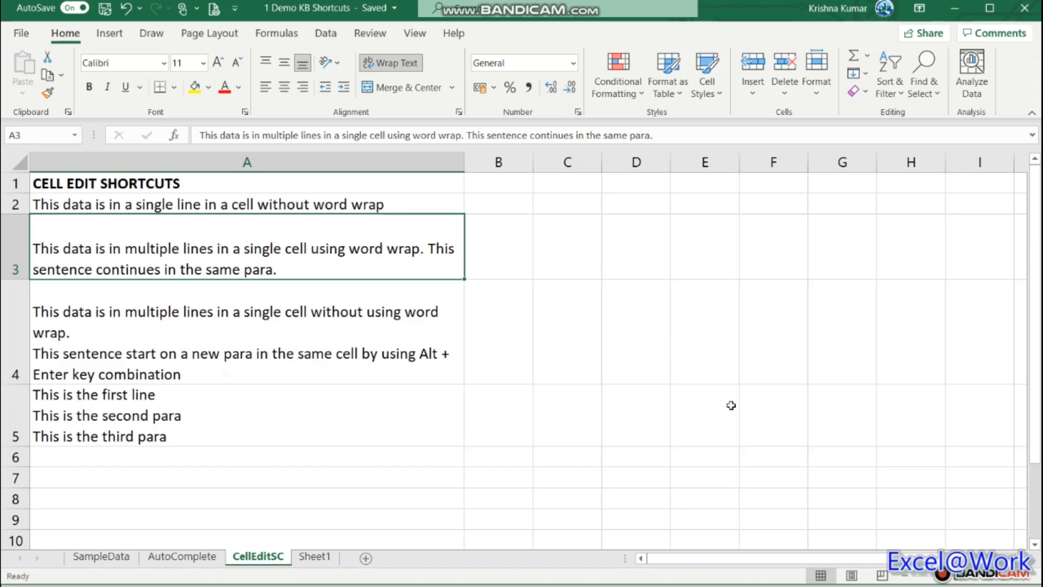
Align the text in cell A3 vertically to the top and to the middle of the cell.
key(alt+h)
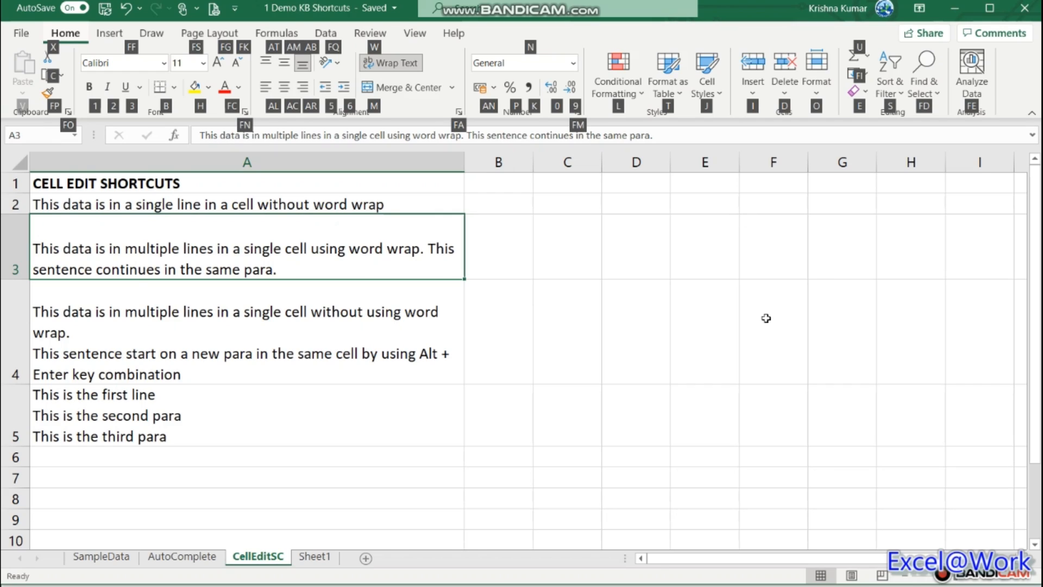
key(a)
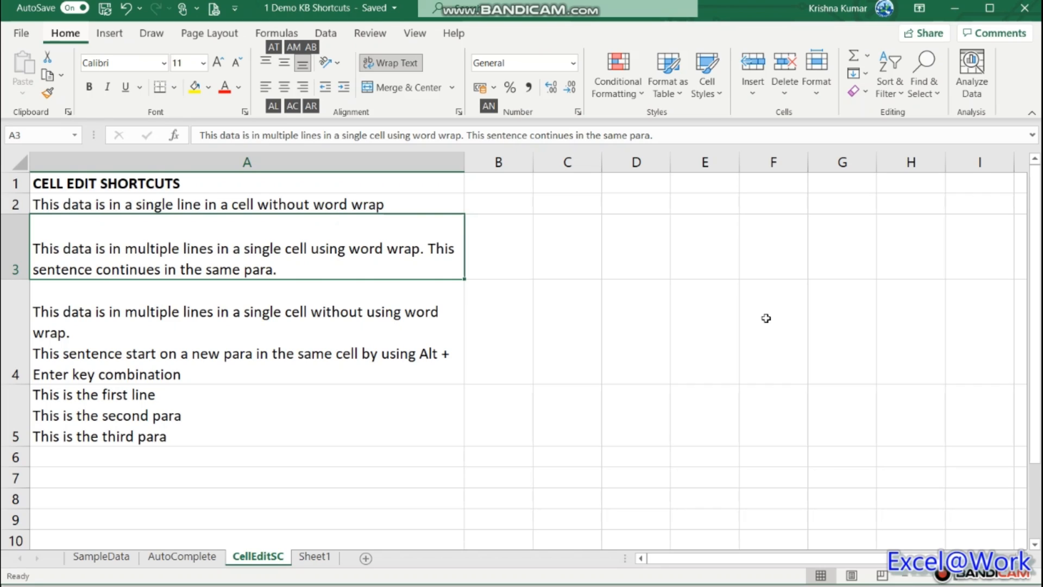
key(t)
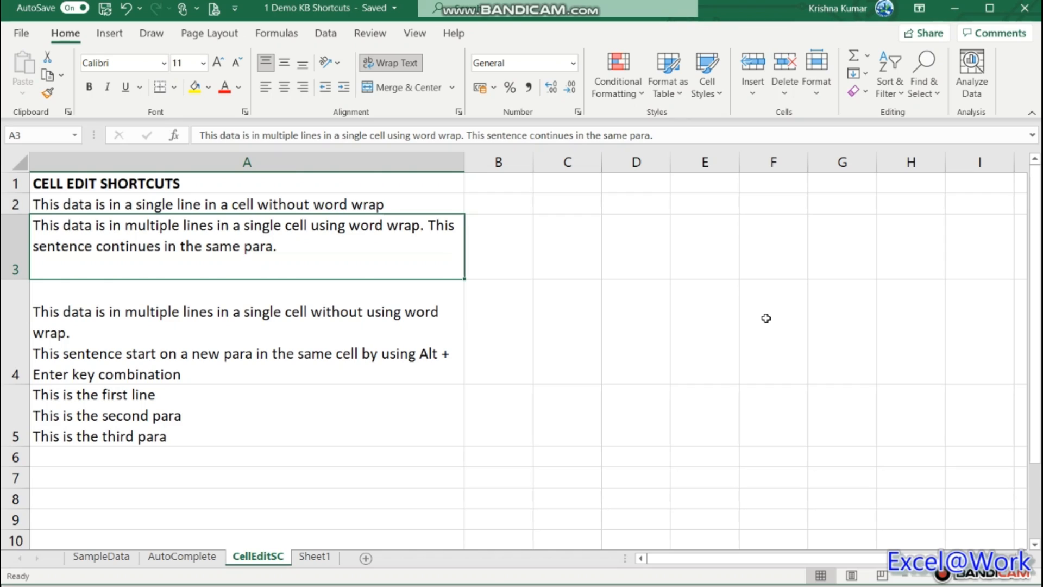
key(alt+h)
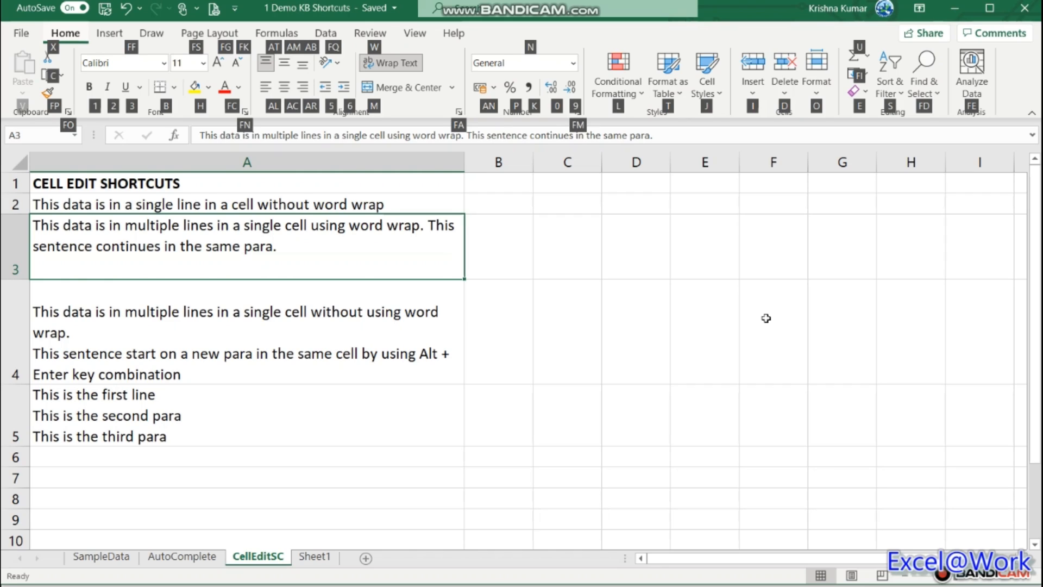
key(a)
key(m)
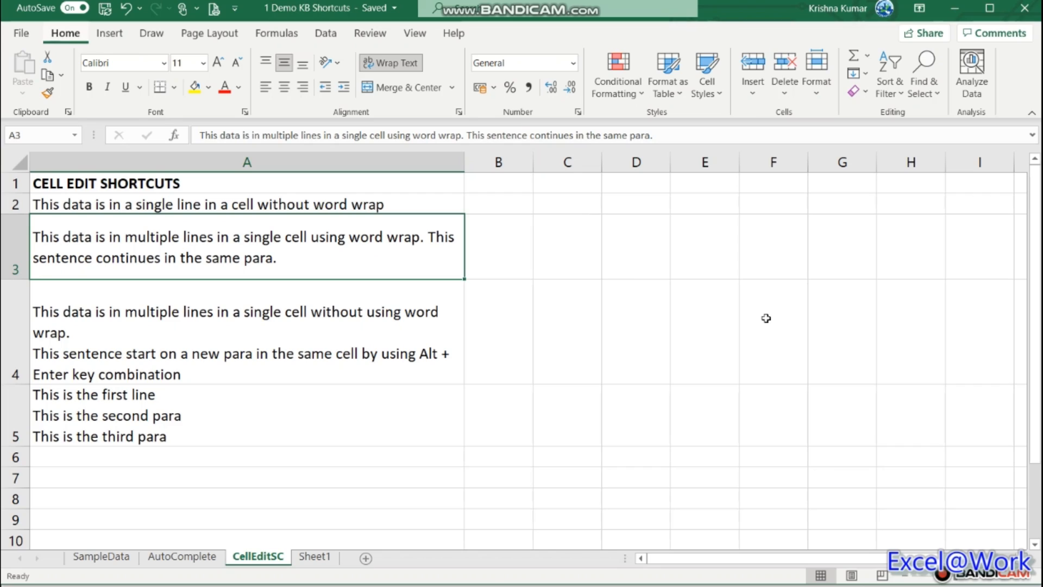
Align the text in cell A3 horizontally to the left, to the right and to the center in turn.
key(alt+h)
key(a)
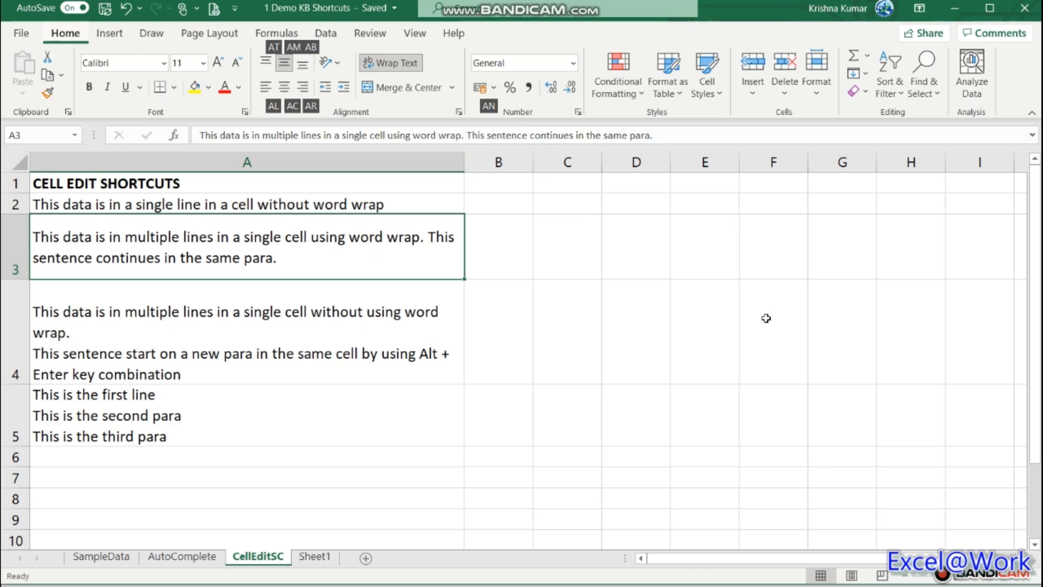
key(l)
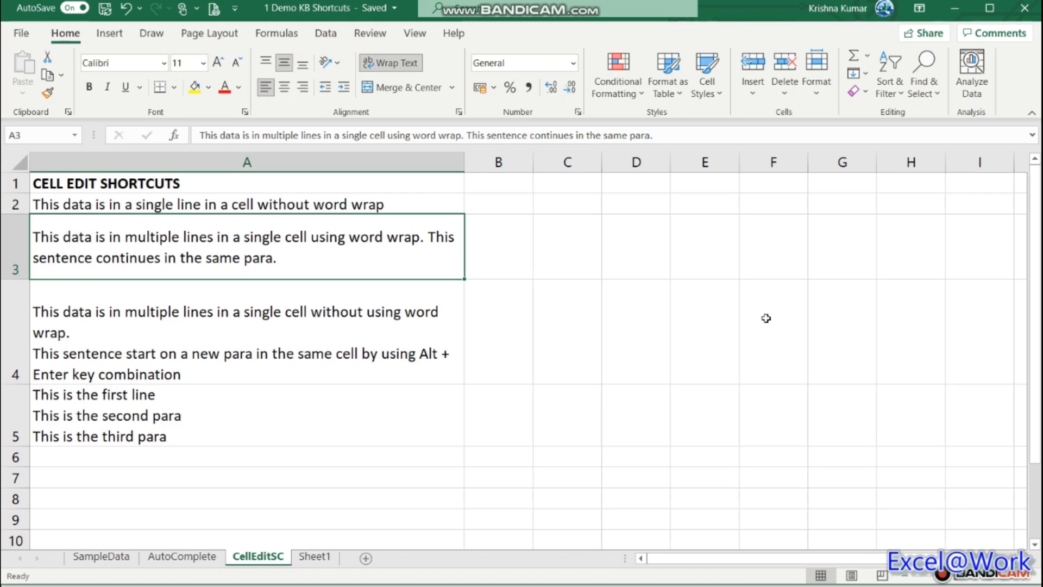
key(alt+h)
key(a)
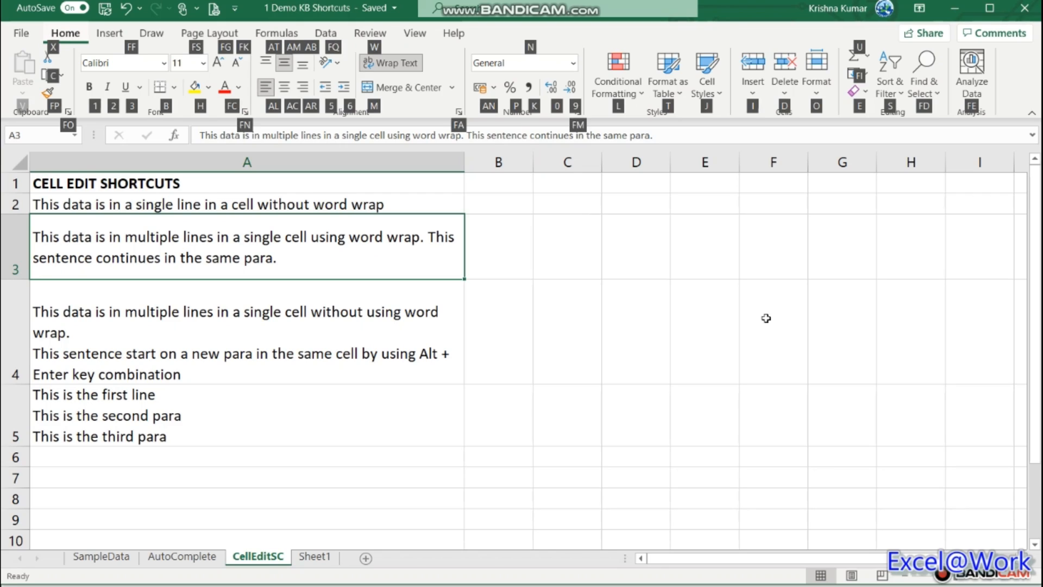
key(r)
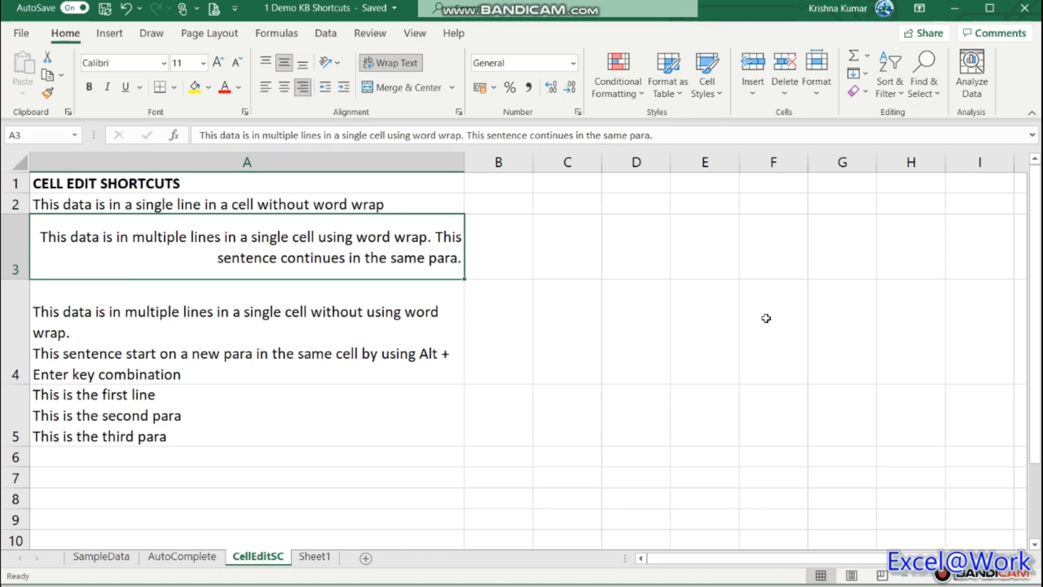
key(alt+h)
key(a)
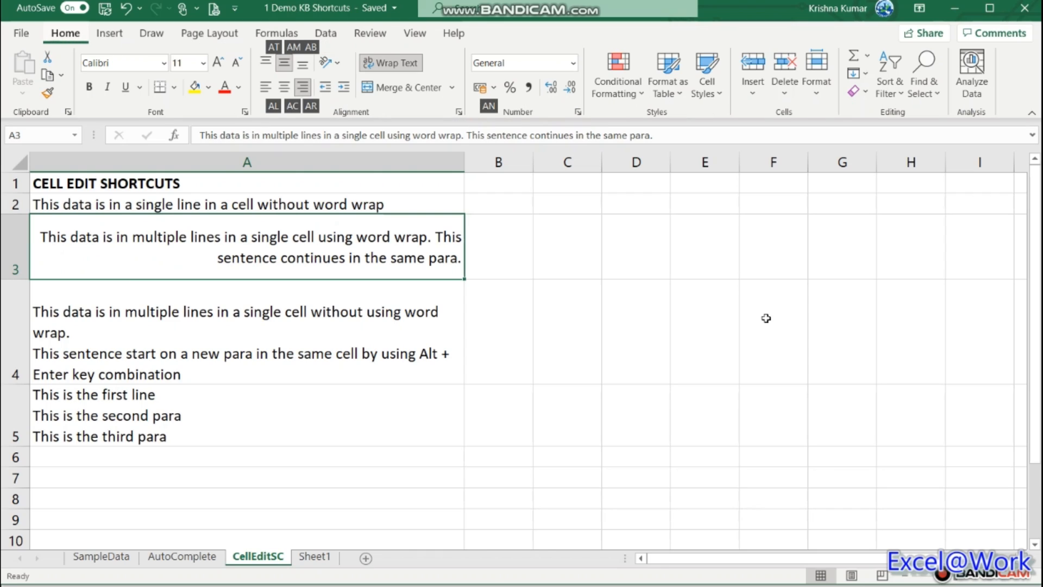
key(c)
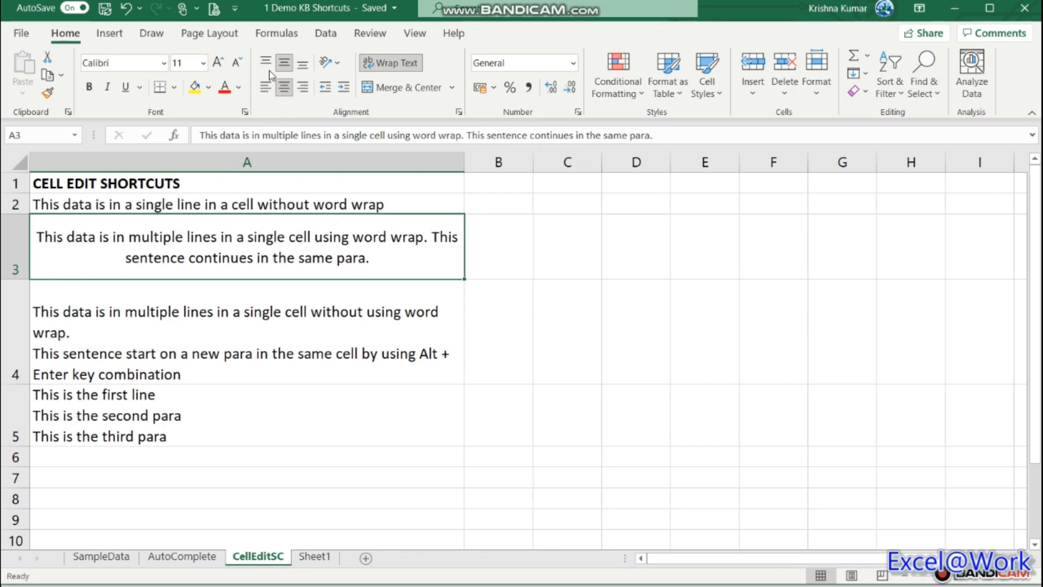
Make row 3 roughly twice as tall and narrow column A to just fit the text in A2.
drag(28, 281, 28, 356)
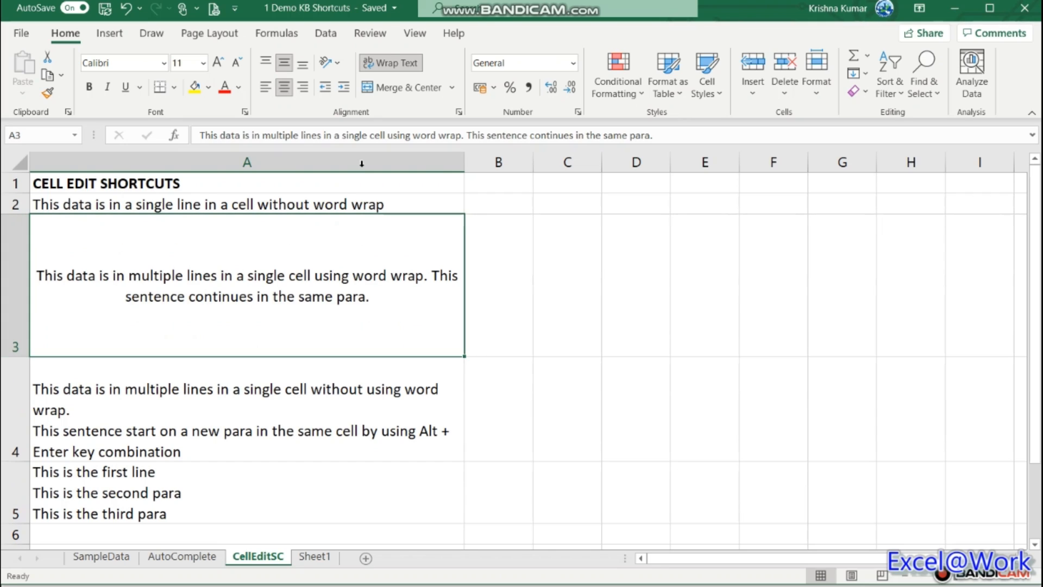
drag(462, 166, 392, 174)
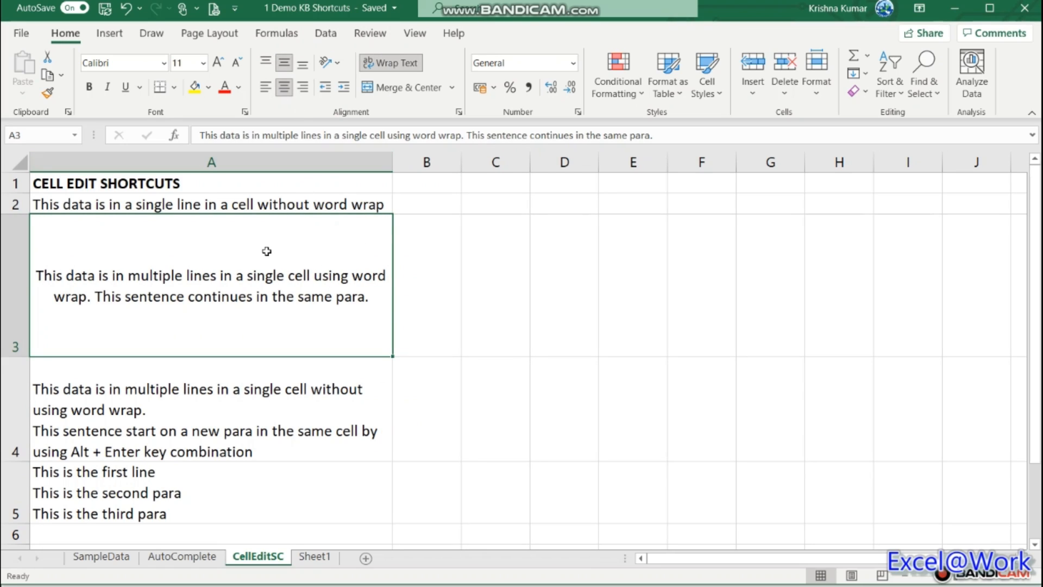
Align the text in the enlarged cell A3 to the top and to the right.
key(alt)
key(h)
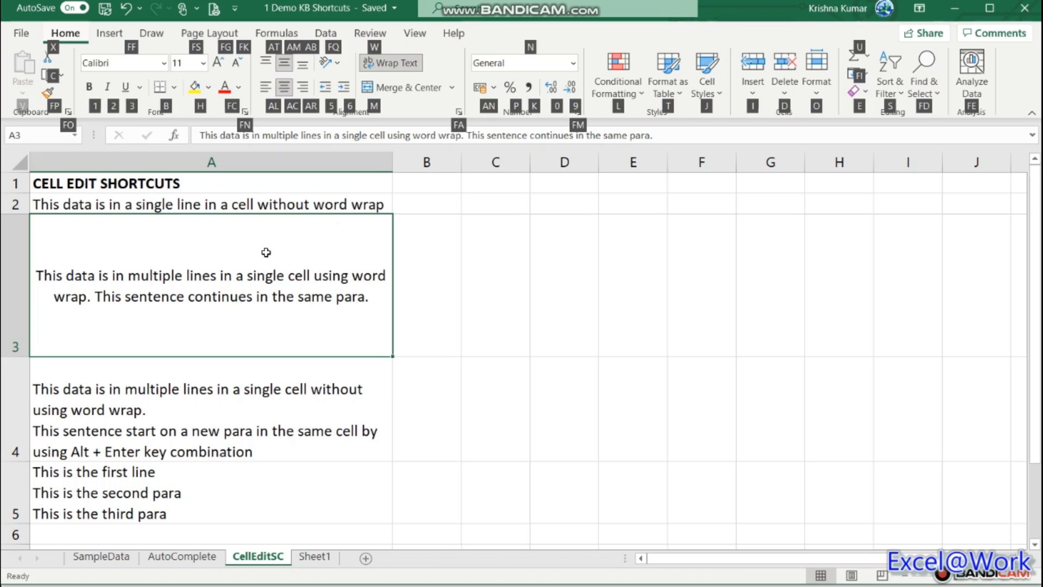
key(a)
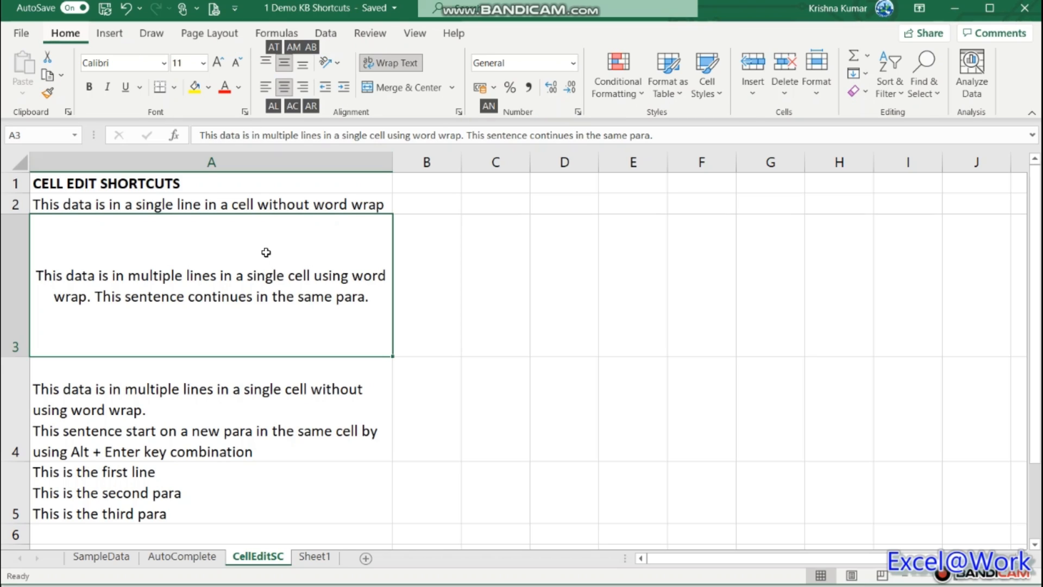
key(t)
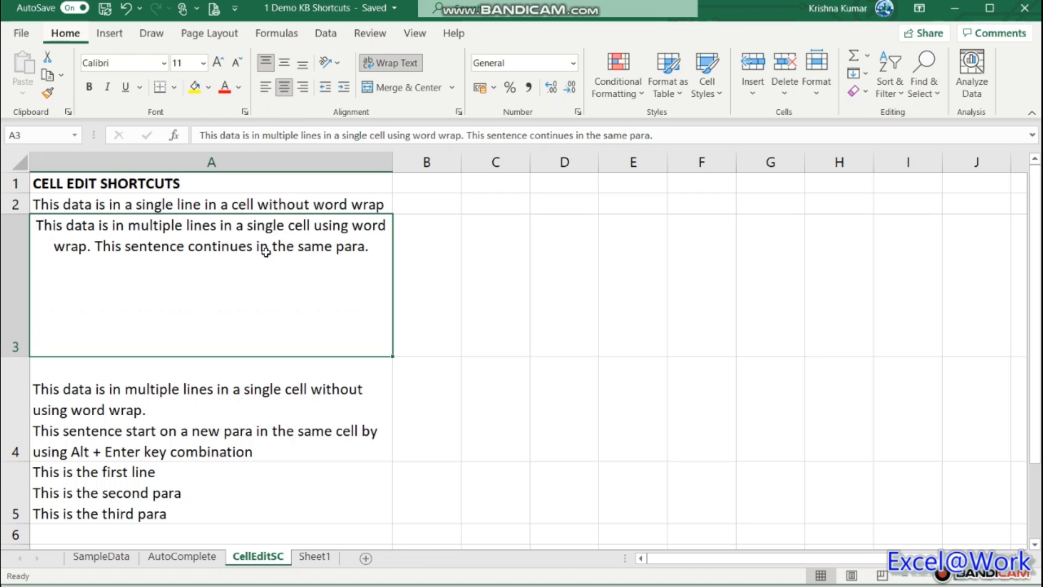
key(alt)
key(h)
key(a)
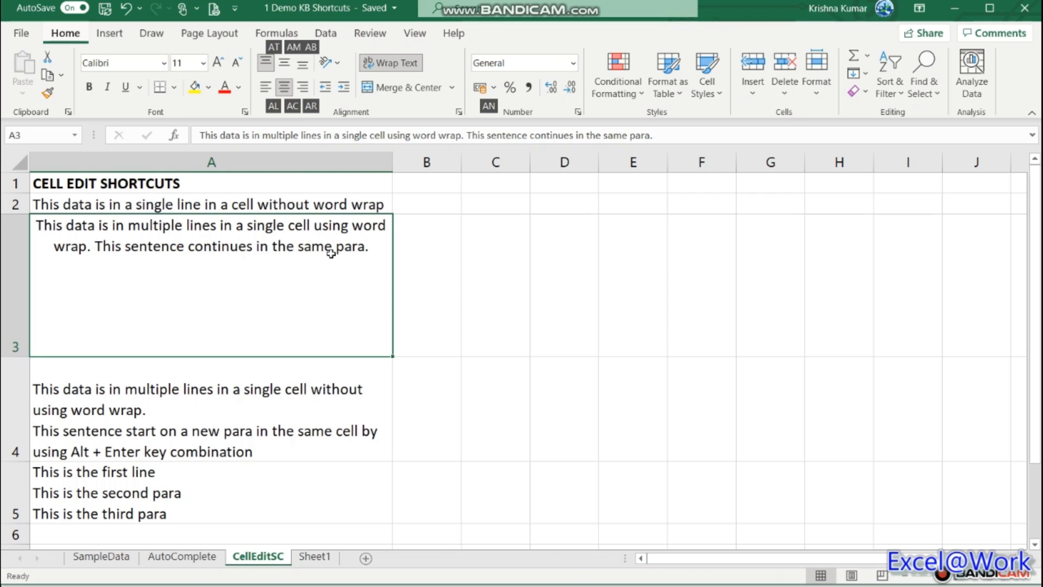
key(r)
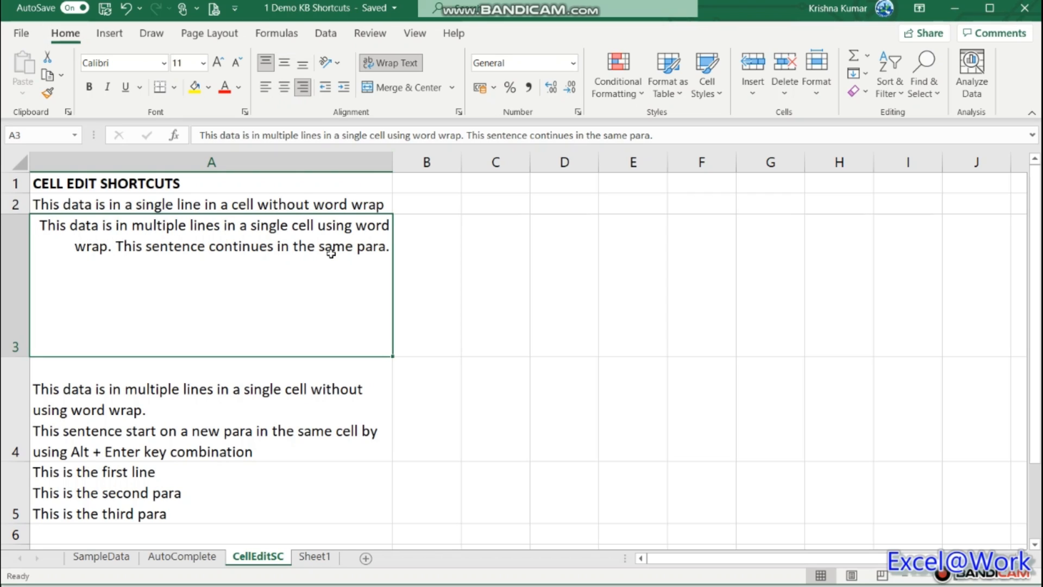
Align the text in cell A3 to the bottom and to the left, and auto-fit the height of row 3.
key(alt+h)
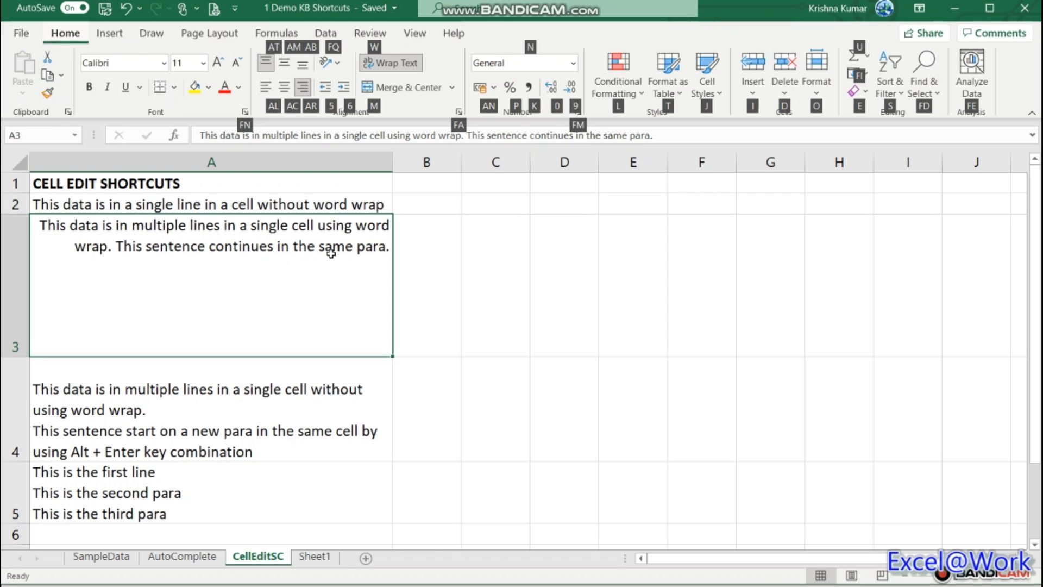
key(a)
key(b)
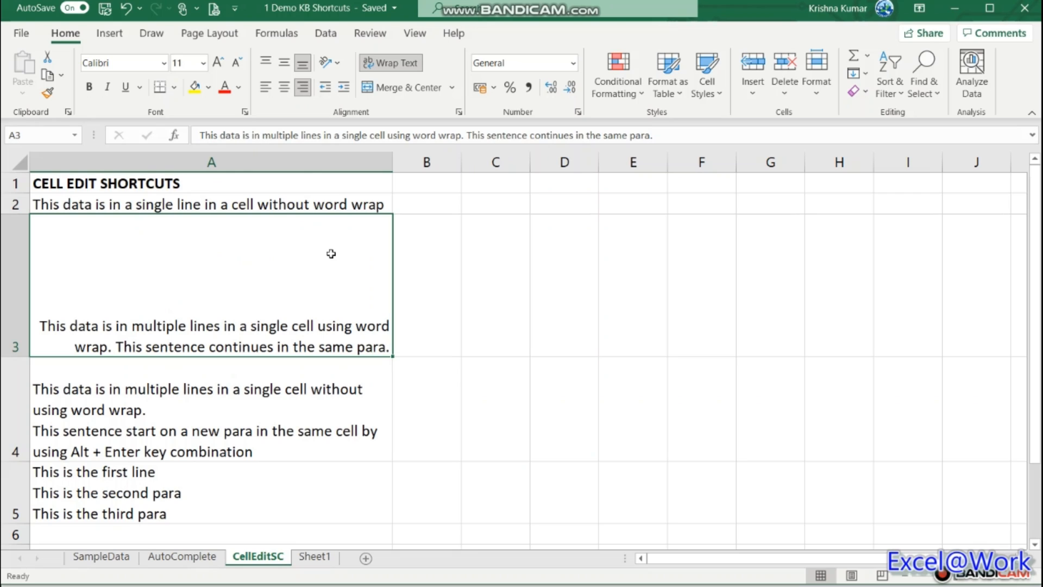
key(alt)
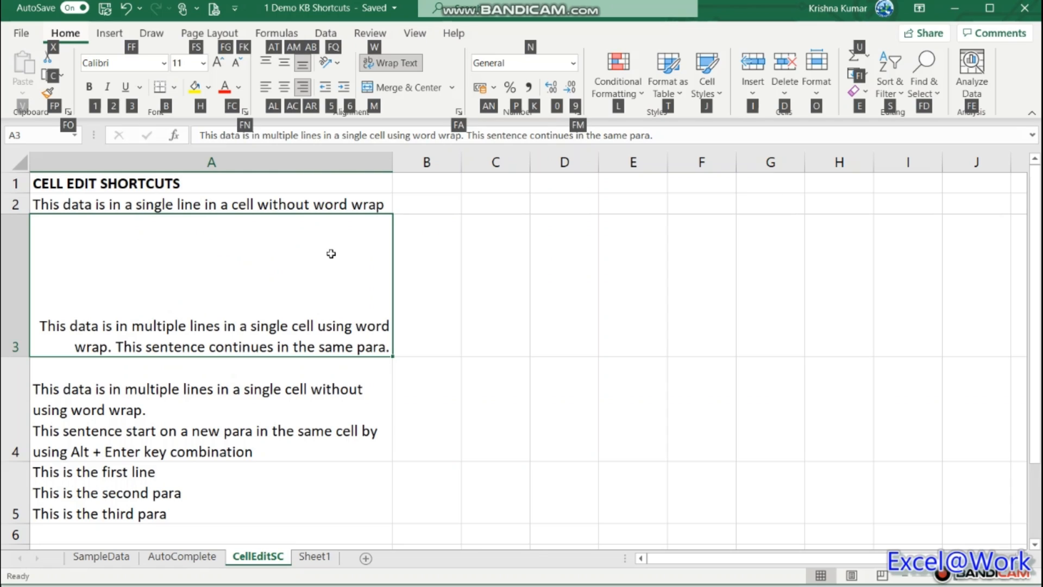
key(h)
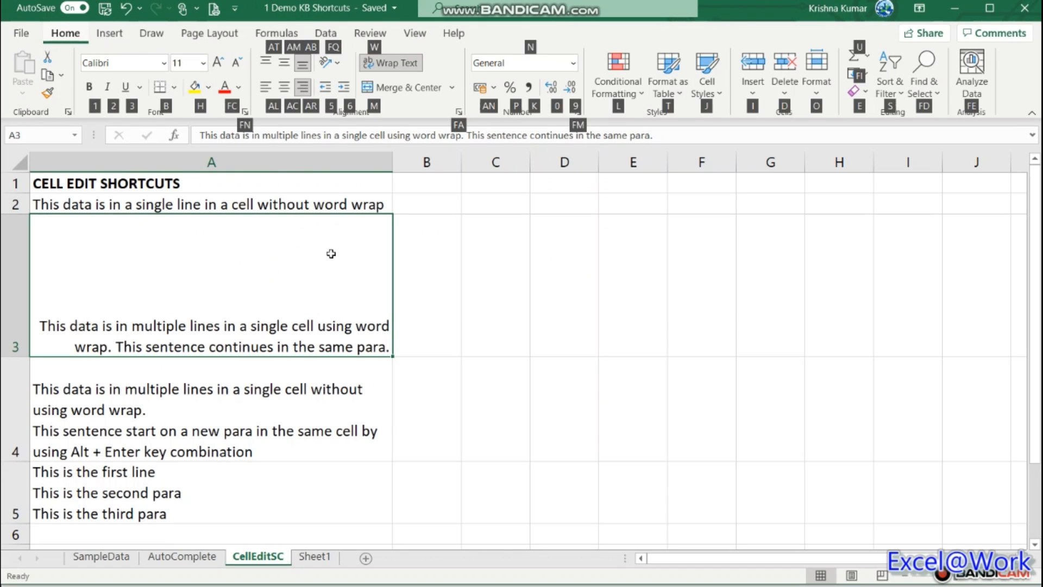
key(a)
key(l)
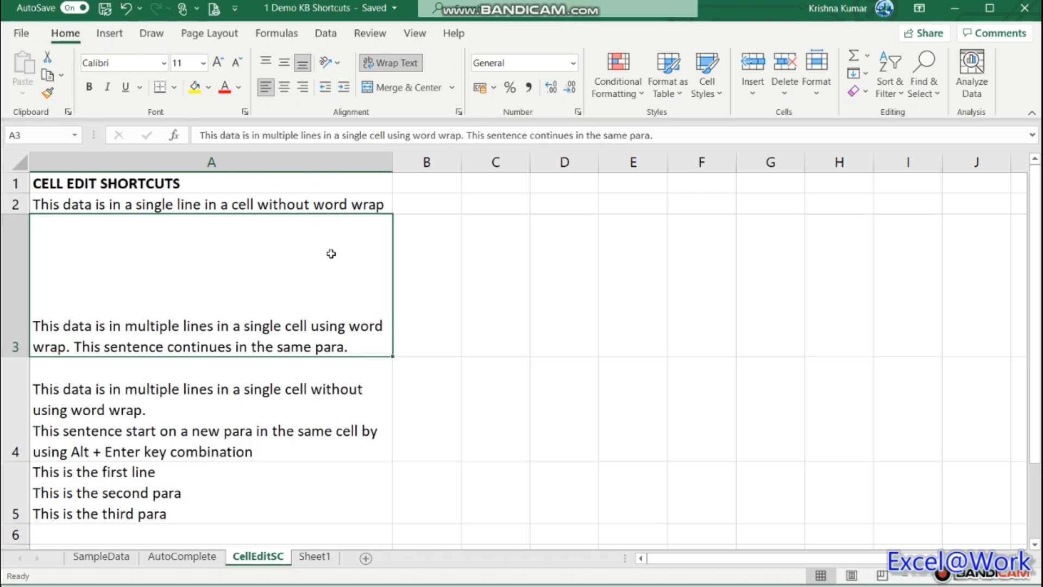
double_click(18, 356)
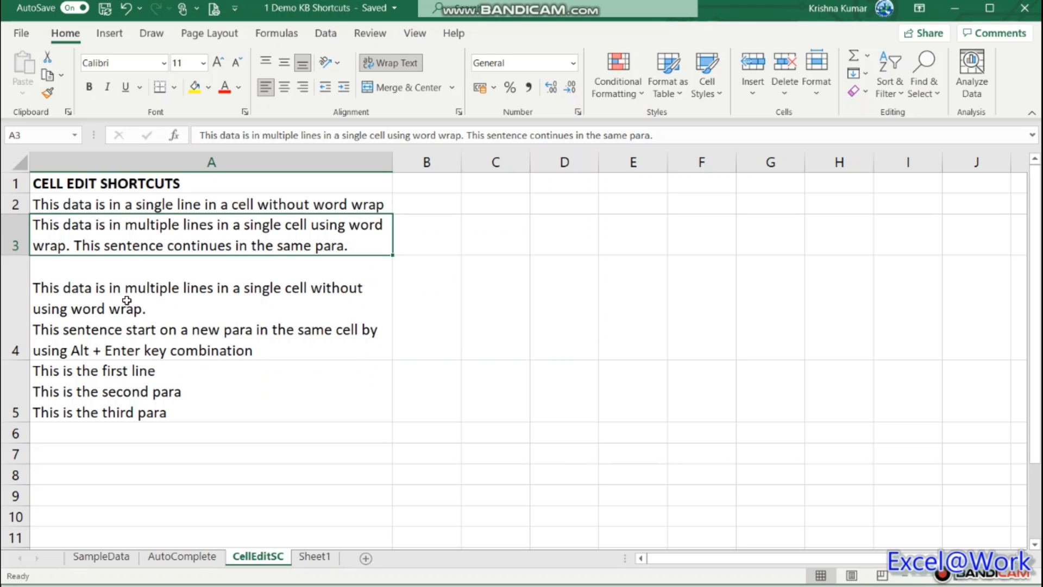
Increase the indent of cell A3 by five levels and keep only that cell selected.
key(alt+h)
key(6)
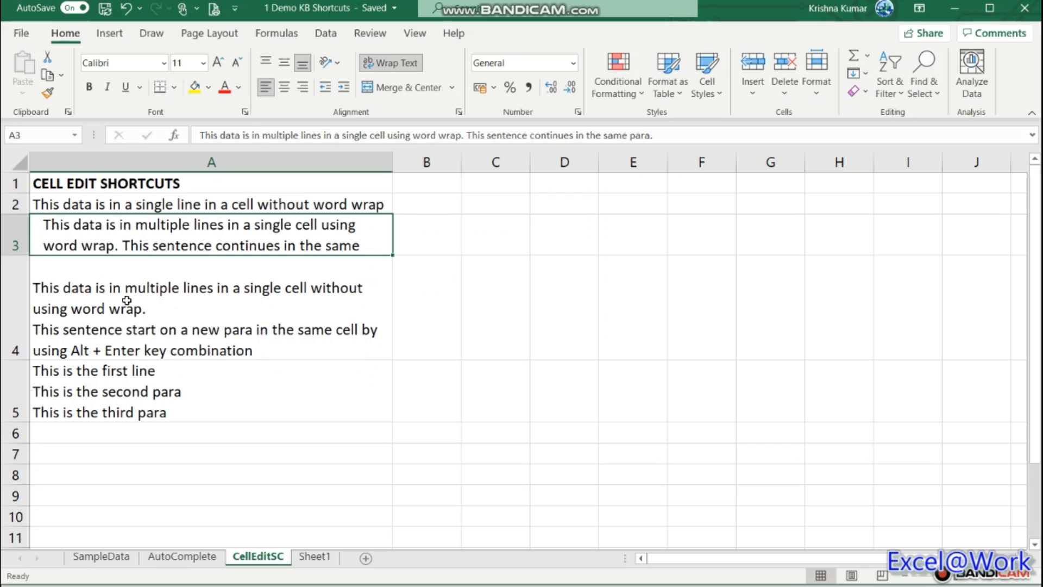
key(alt+h)
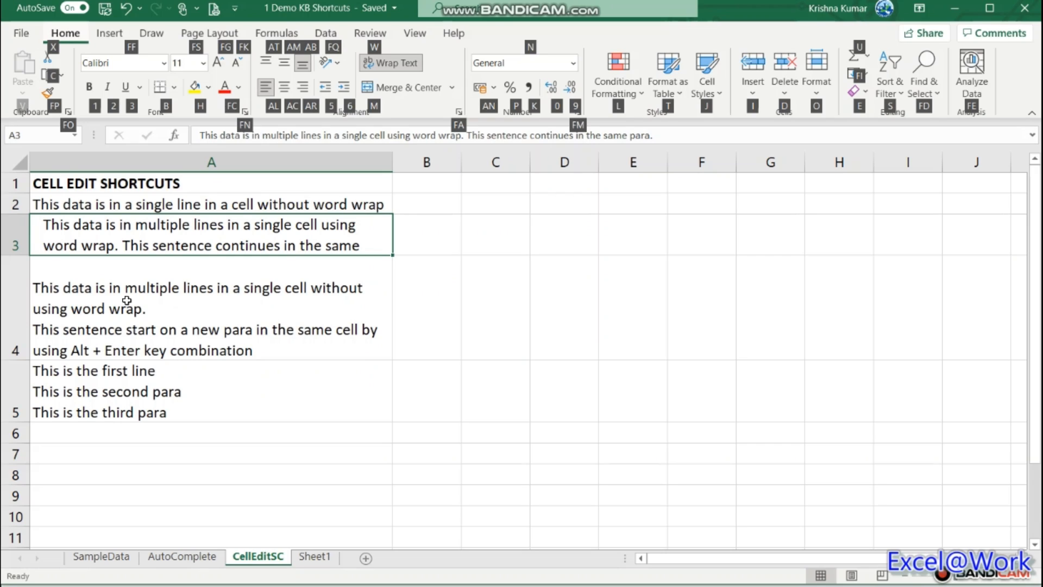
key(6)
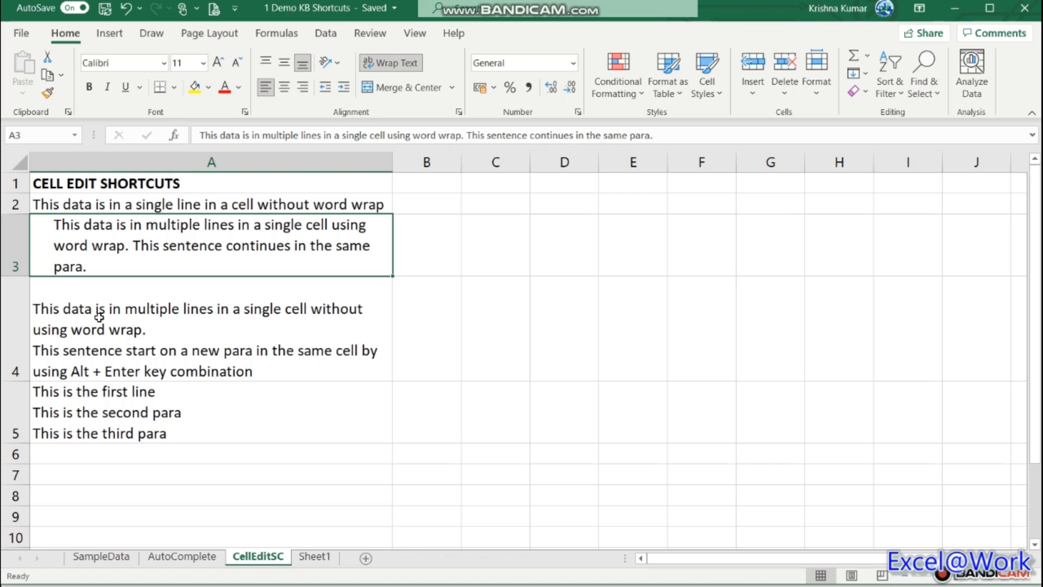
key(alt+h)
key(6)
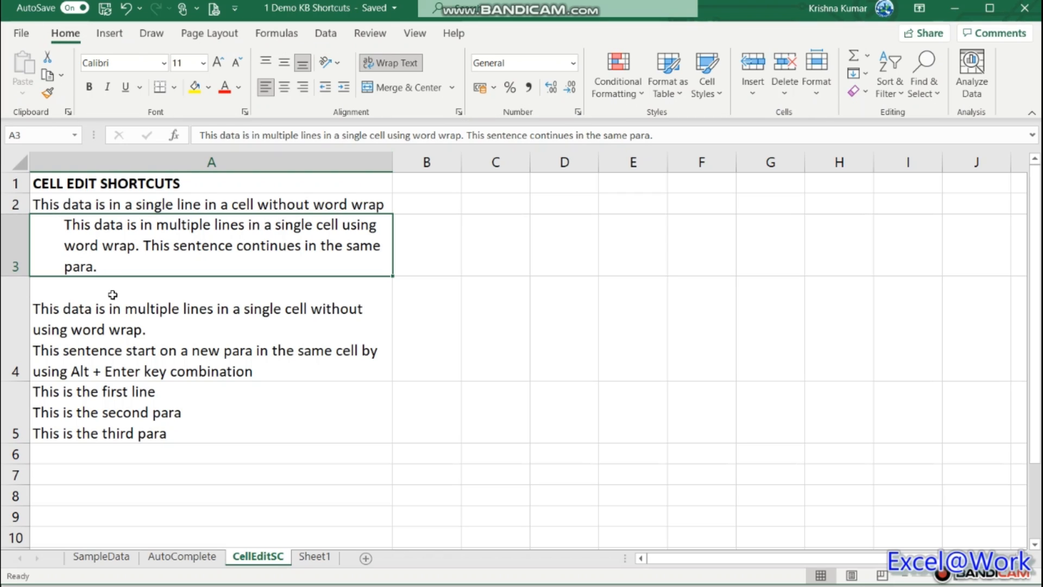
key(alt+h)
key(6)
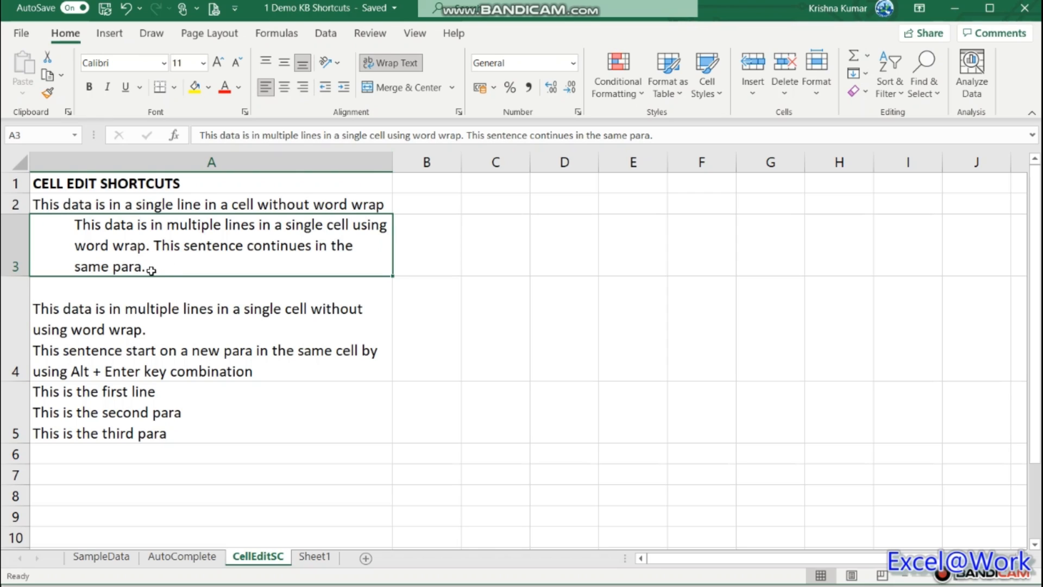
key(alt+h)
key(6)
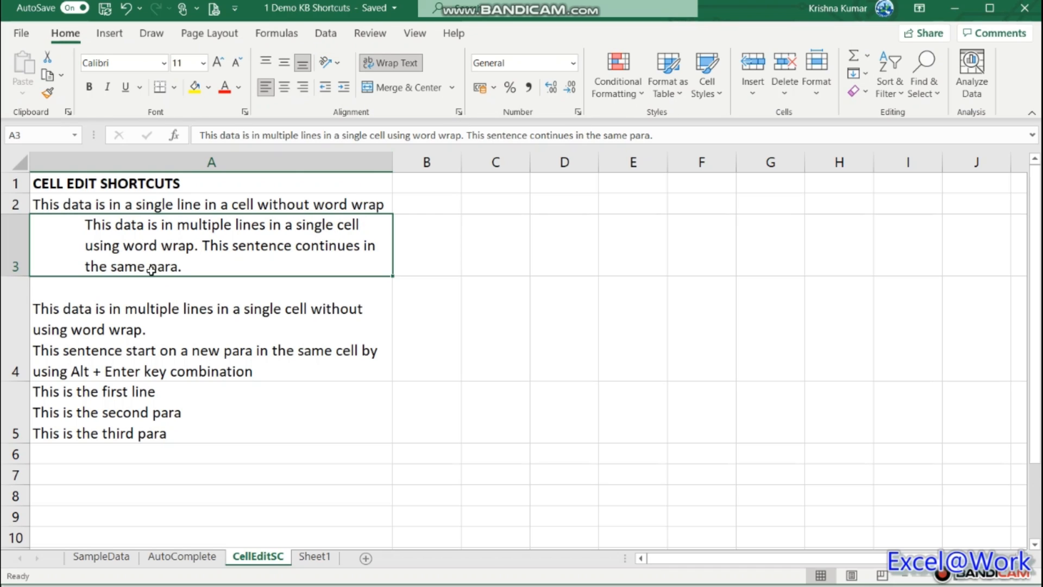
drag(105, 242, 155, 299)
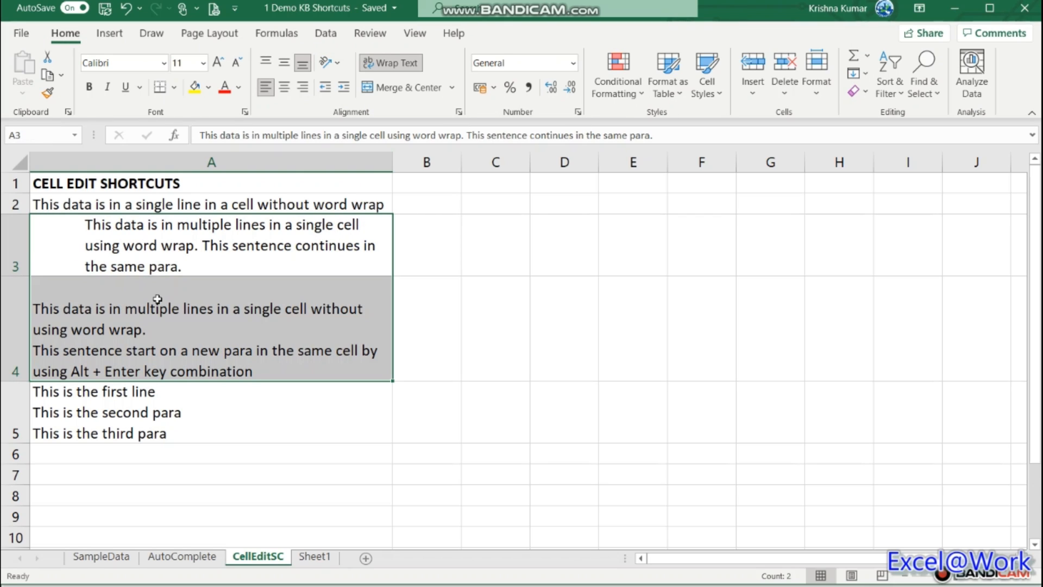
click(191, 249)
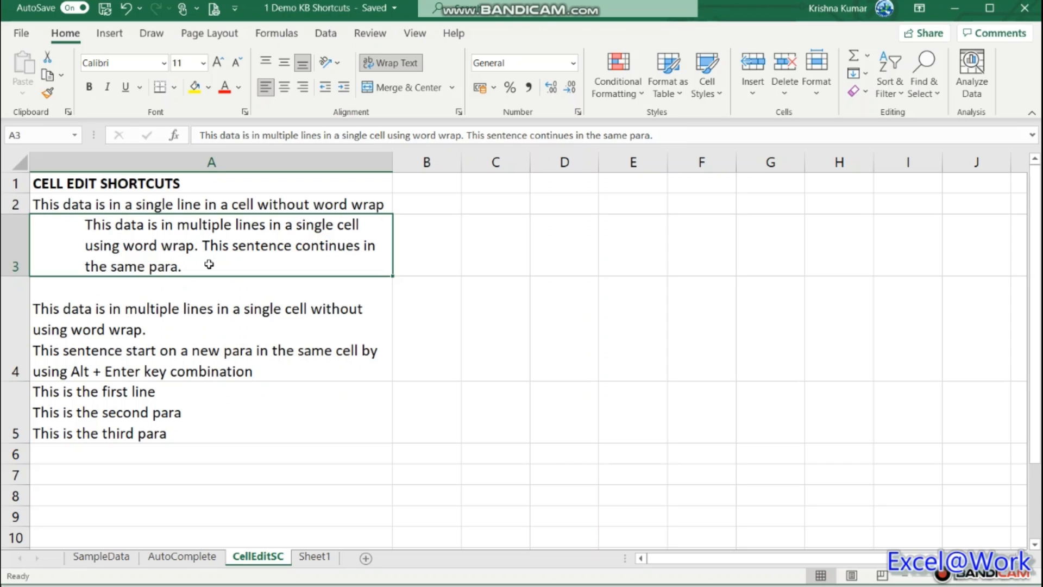
Decrease the indent of cell A3 by five levels and keep only that cell selected.
key(alt+h)
key(5)
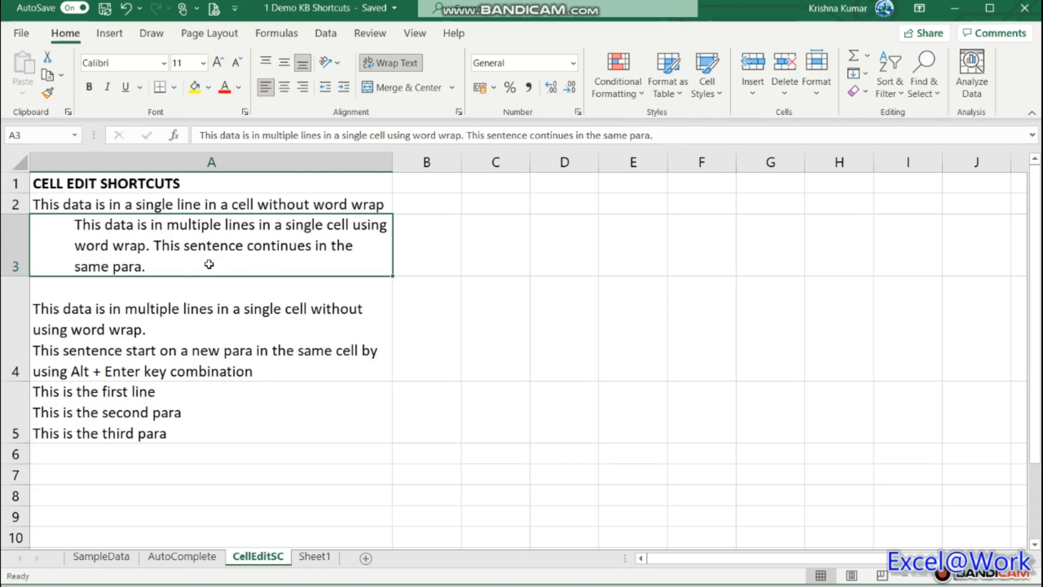
key(alt+h)
key(5)
key(alt+h)
key(5)
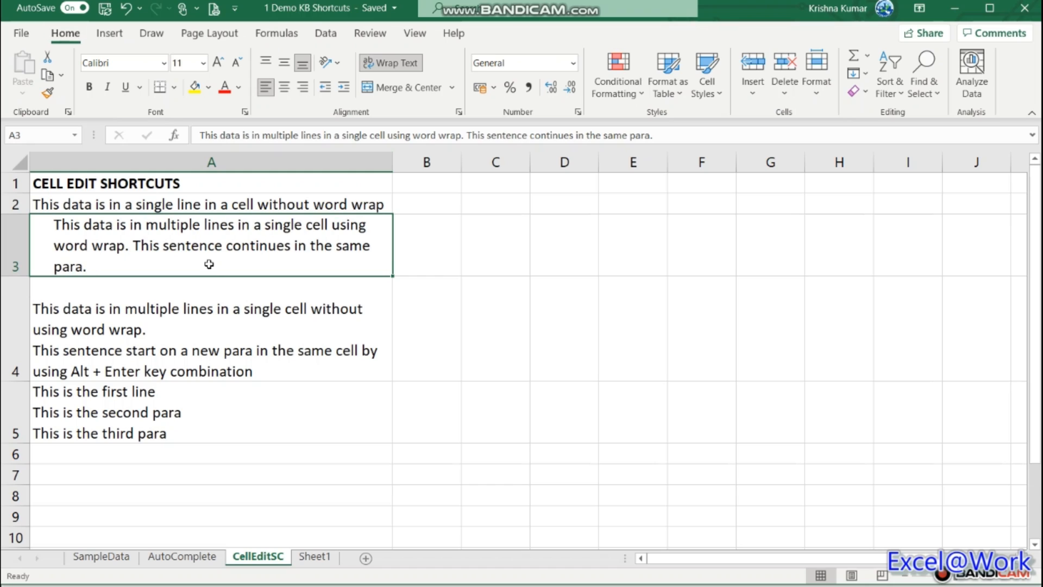
key(alt+h)
key(5)
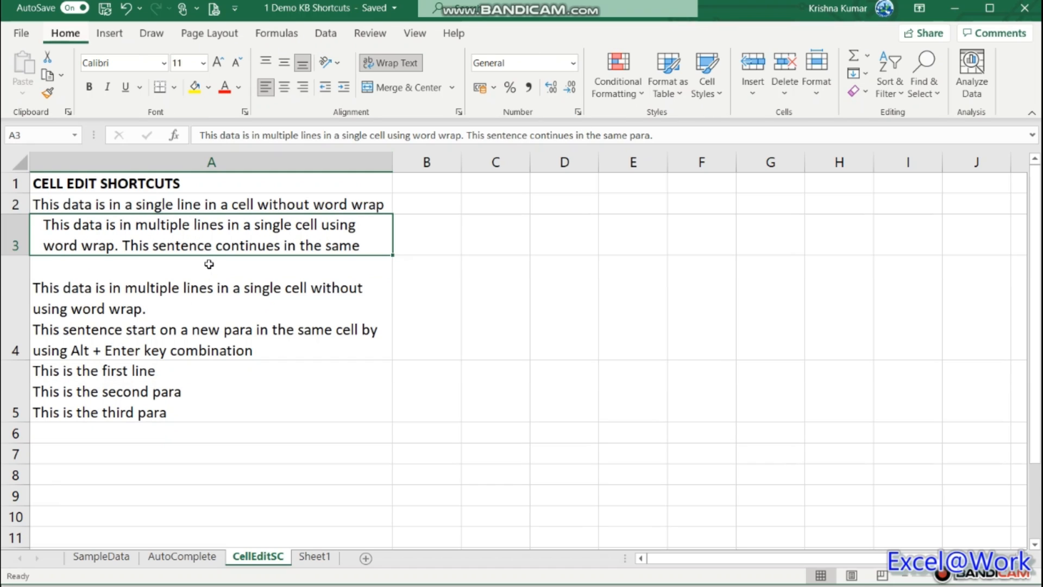
key(alt+h)
key(5)
key(Down)
key(Up)
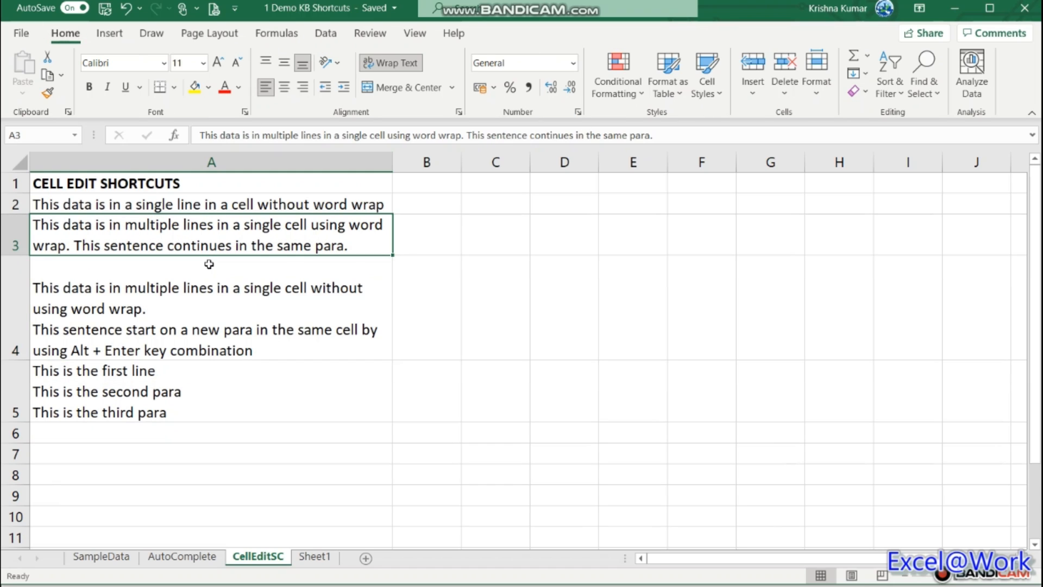
Increase the font size of cell A4 by two steps to 14 and auto-fit the height of row 4.
key(Down)
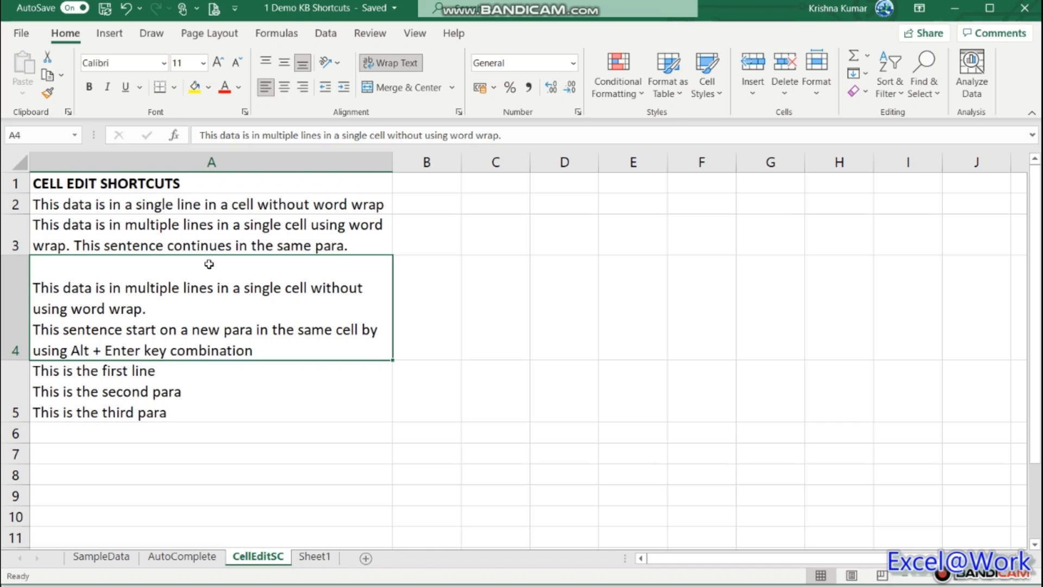
key(alt+h)
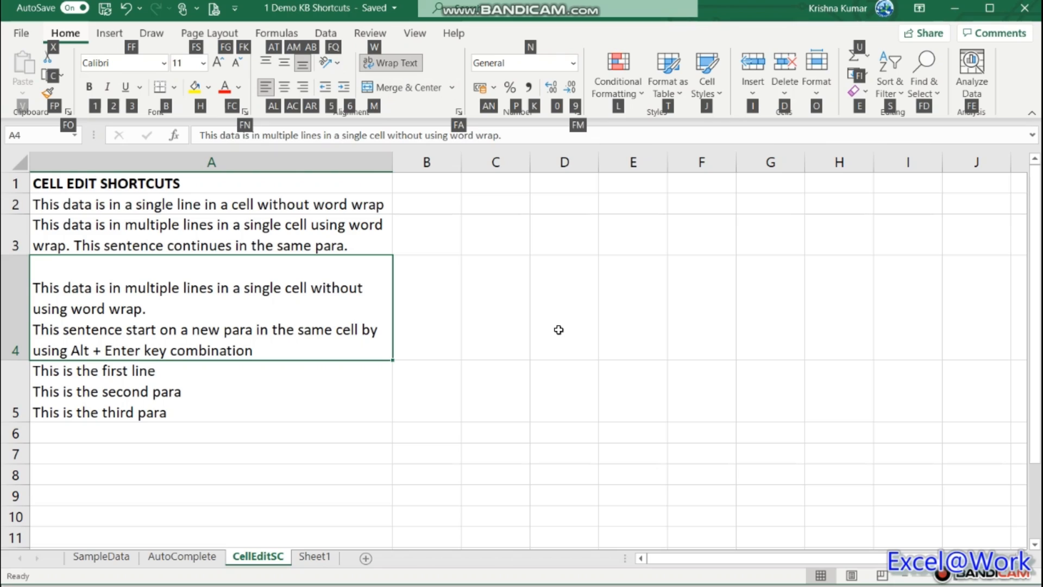
key(f)
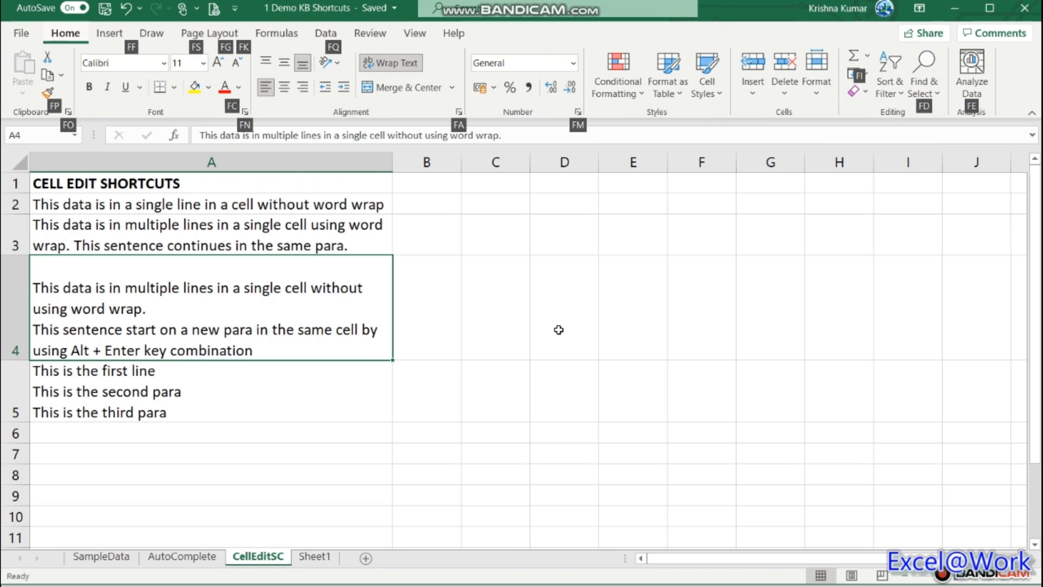
key(g)
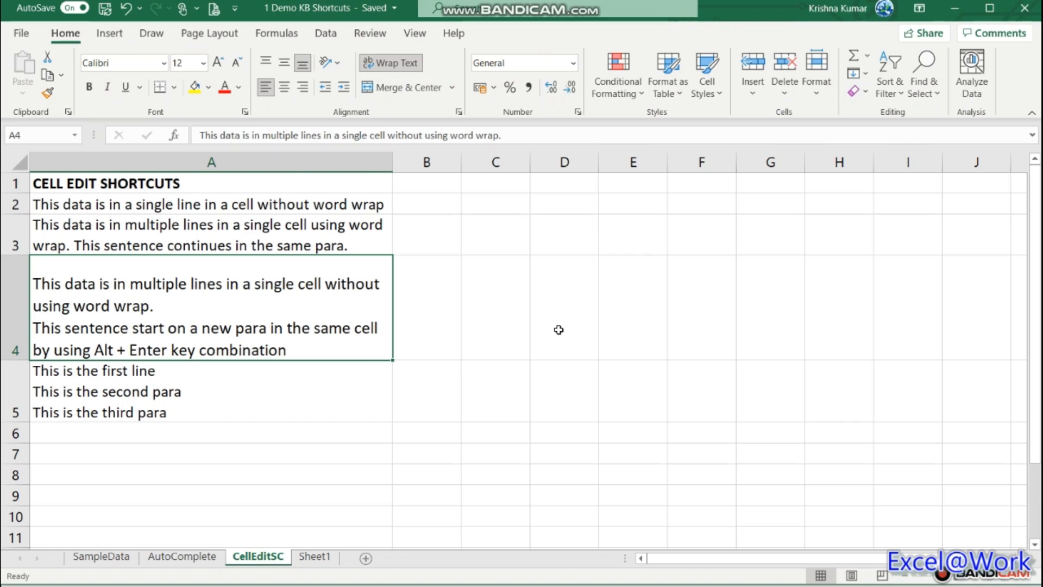
key(alt+h)
key(f)
key(g)
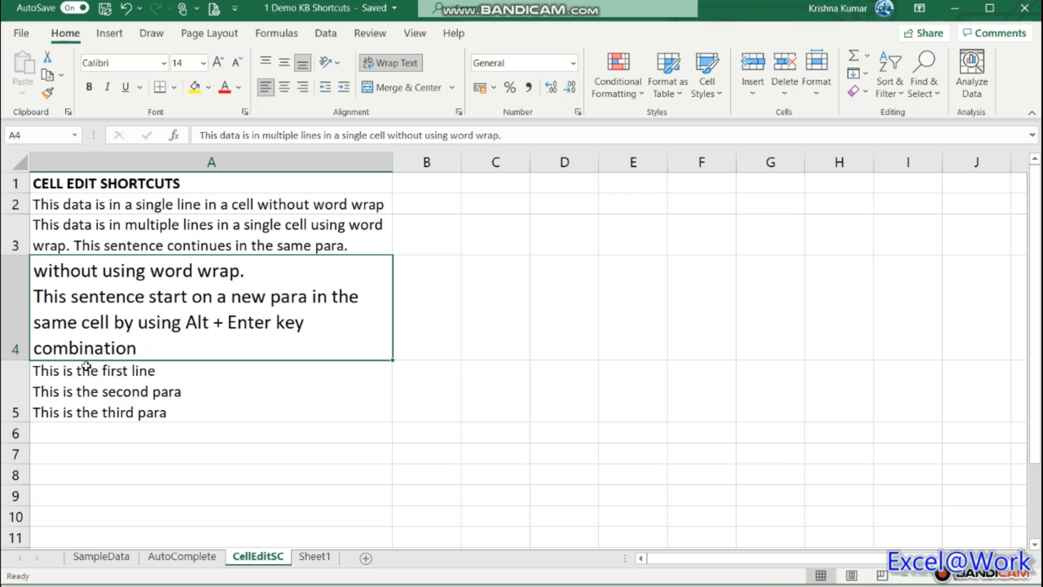
drag(15, 360, 14, 361)
double_click(14, 360)
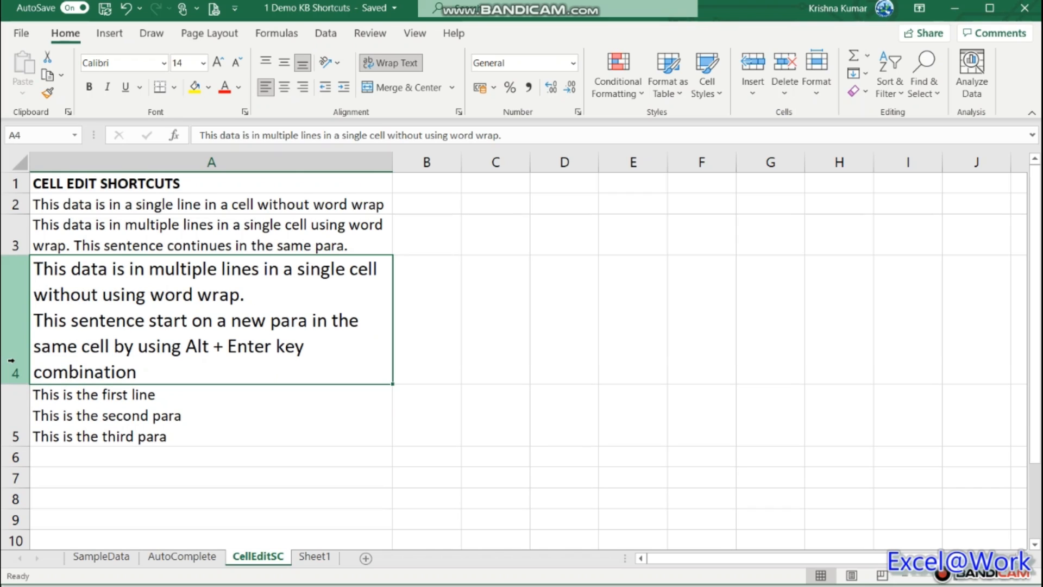
Decrease the font size of cell A4 by five steps, down to 8.
key(alt+h)
key(f)
key(k)
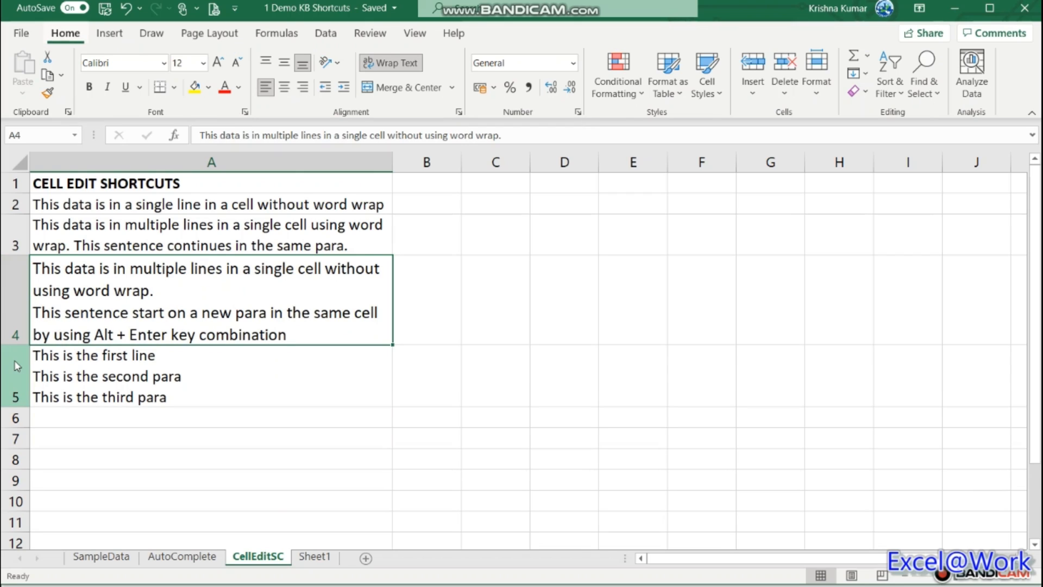
key(alt+h)
key(f)
key(k)
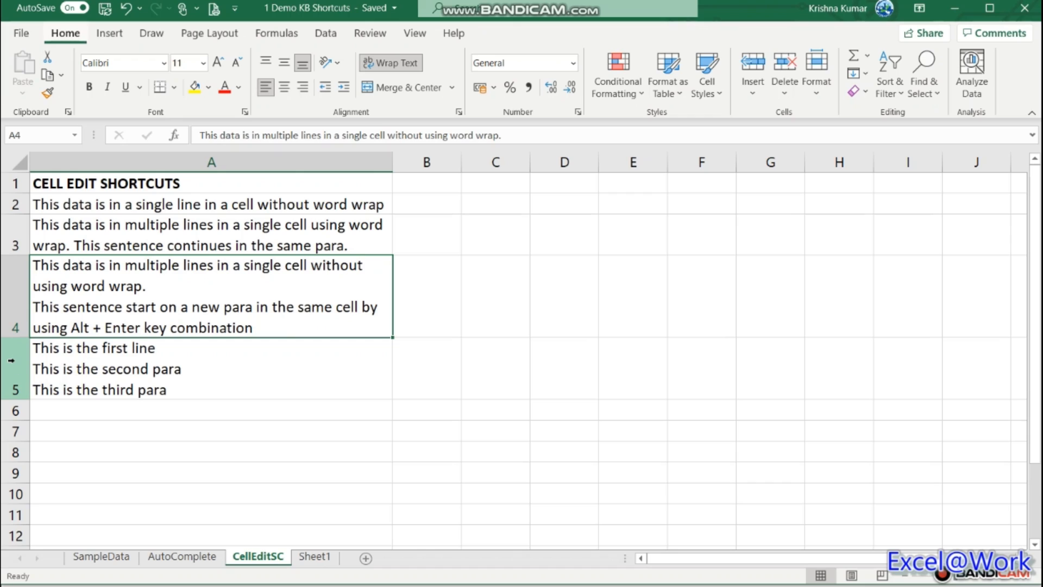
key(alt+h)
key(f)
key(k)
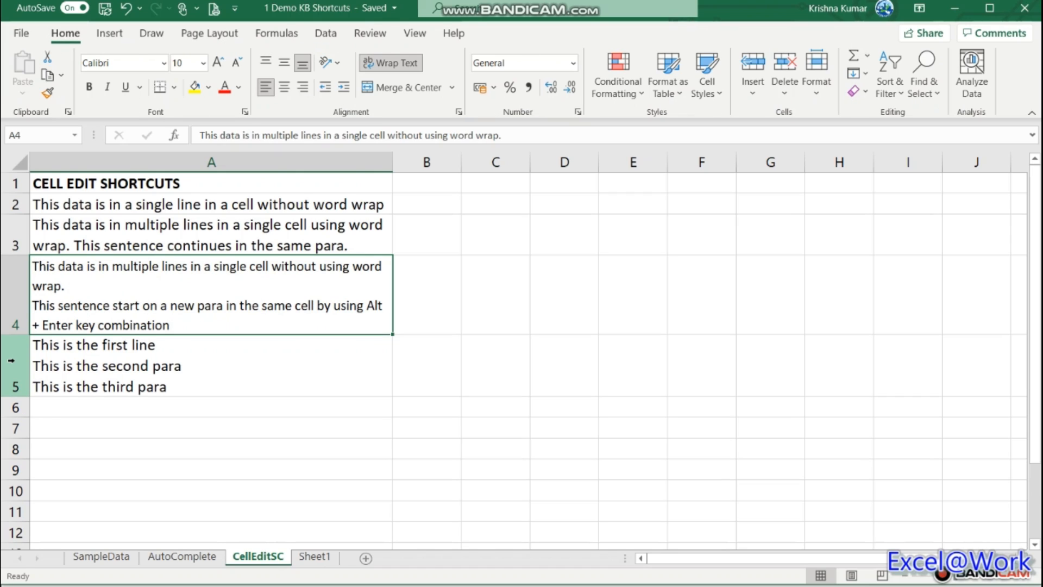
key(alt+h)
key(f)
key(k)
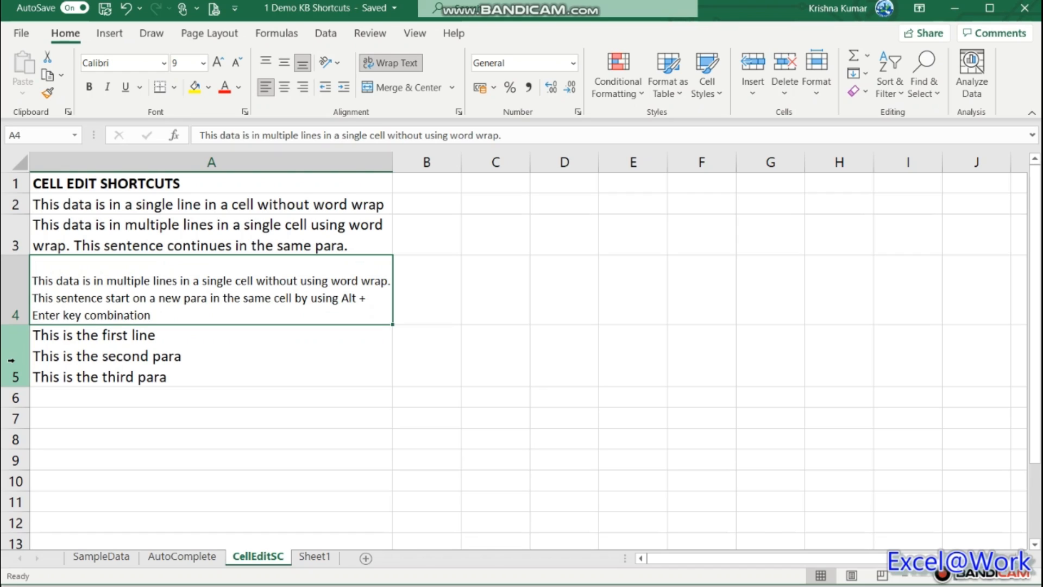
key(alt+h)
key(f)
key(k)
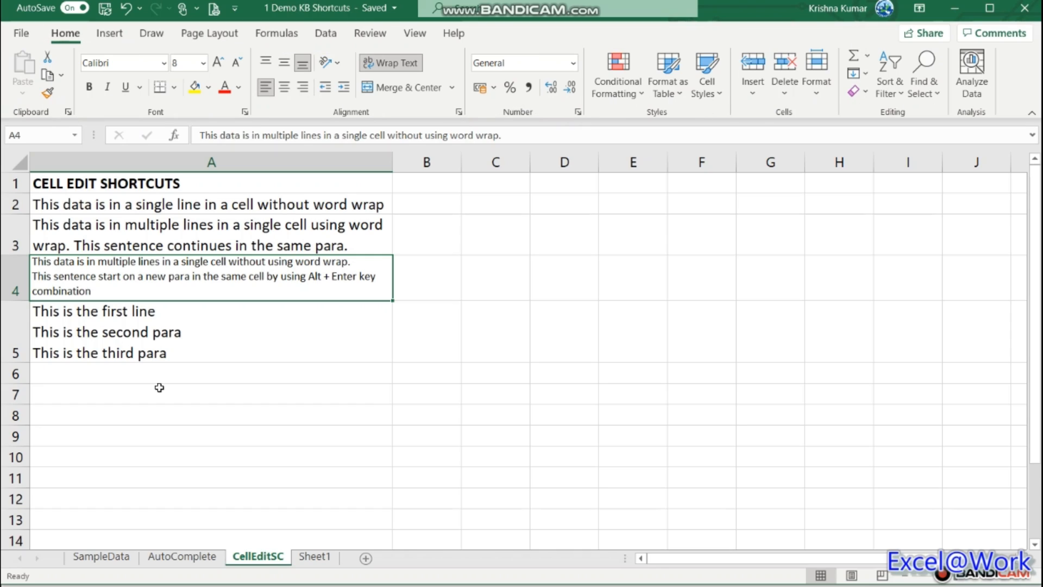
Try font sizes 6 and 2 on cell A4, and set its size back to 8.
click(204, 65)
click(204, 65)
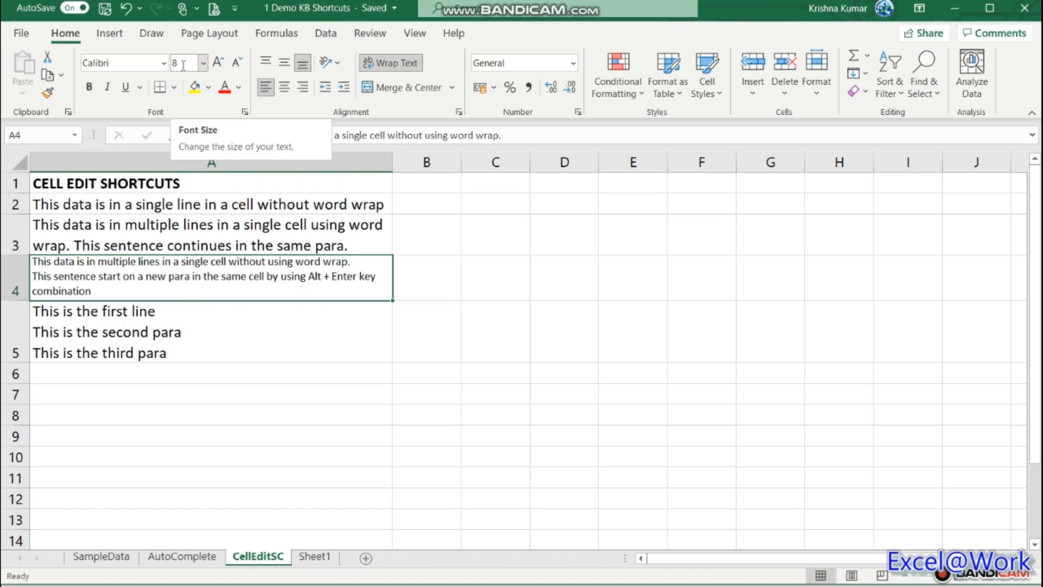
click(184, 64)
text(6)
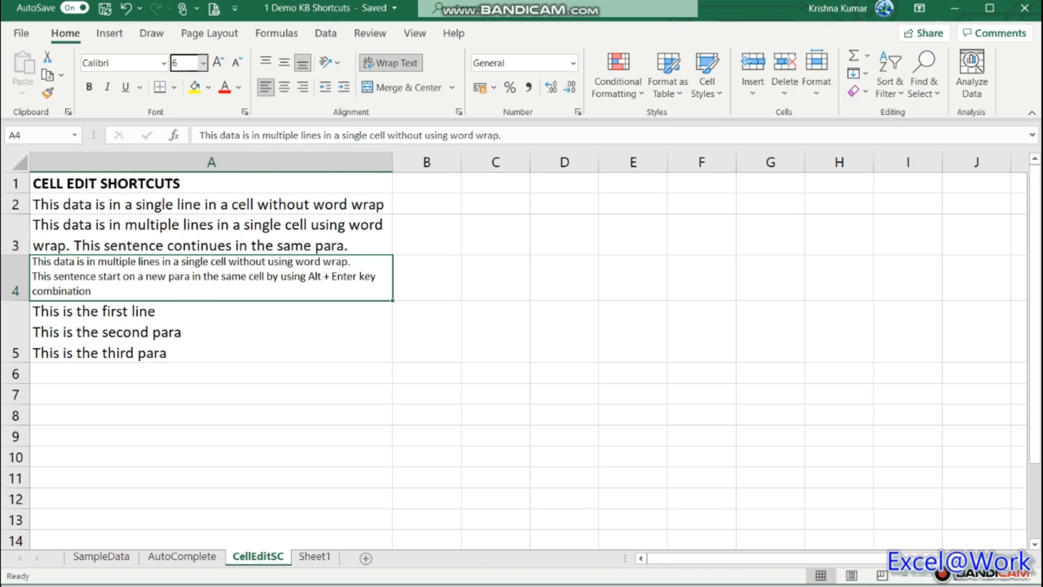
key(Return)
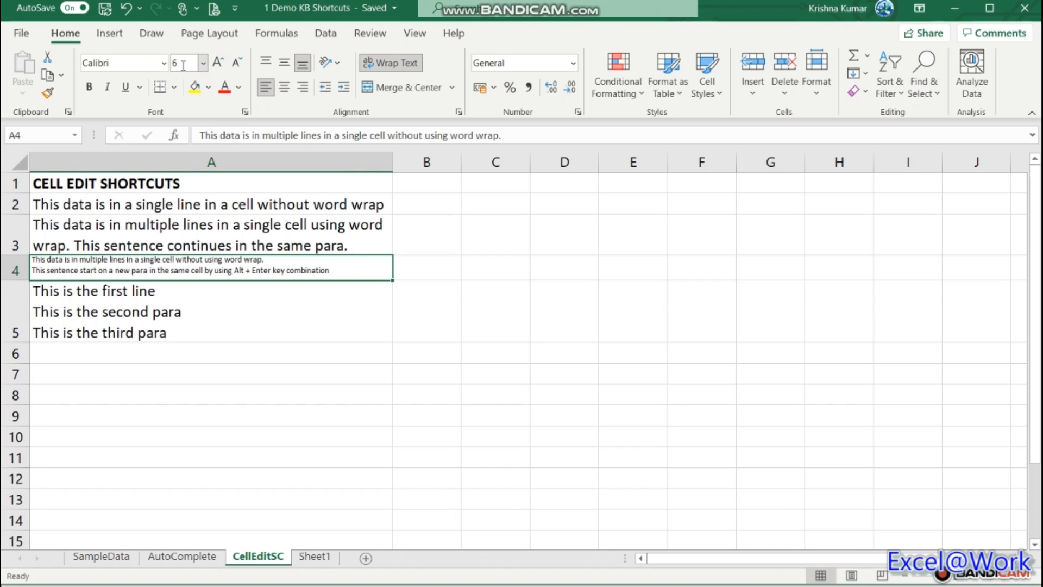
click(184, 65)
text(2)
key(Return)
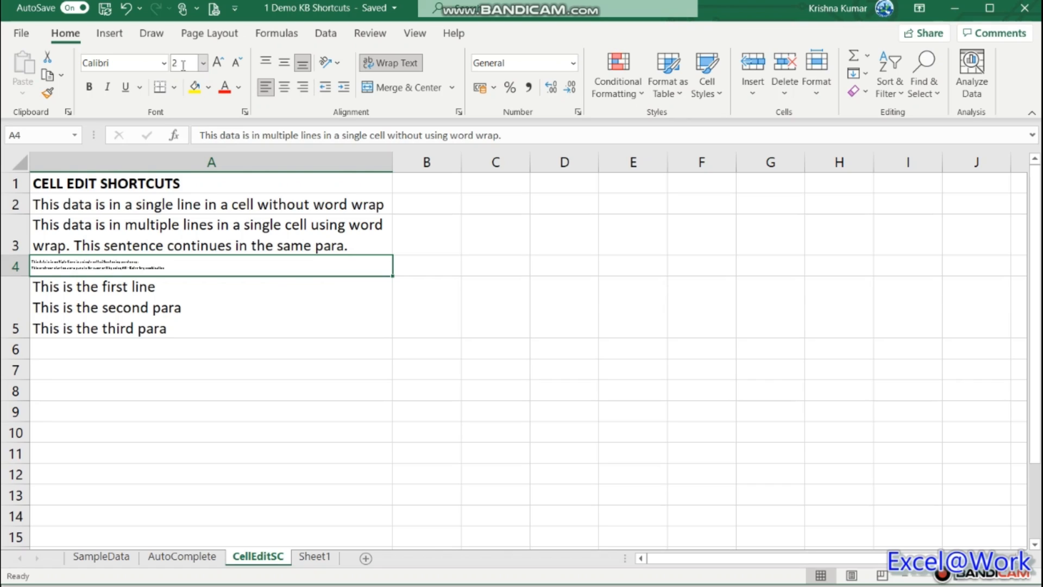
click(183, 65)
text(8)
key(Return)
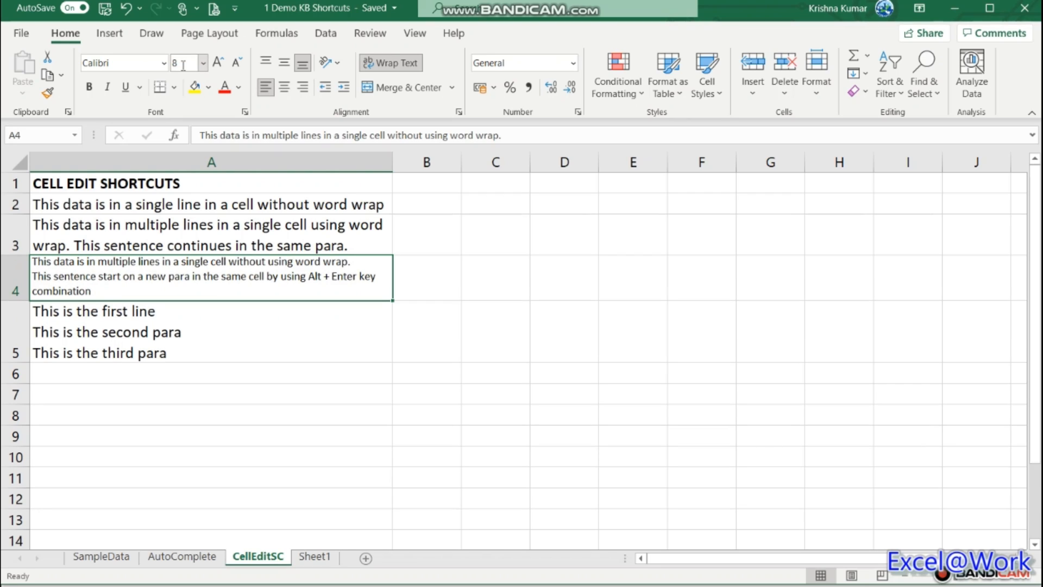
Try font size 1 on cell A4 and restore its size to 8.
click(183, 66)
text(1)
key(Return)
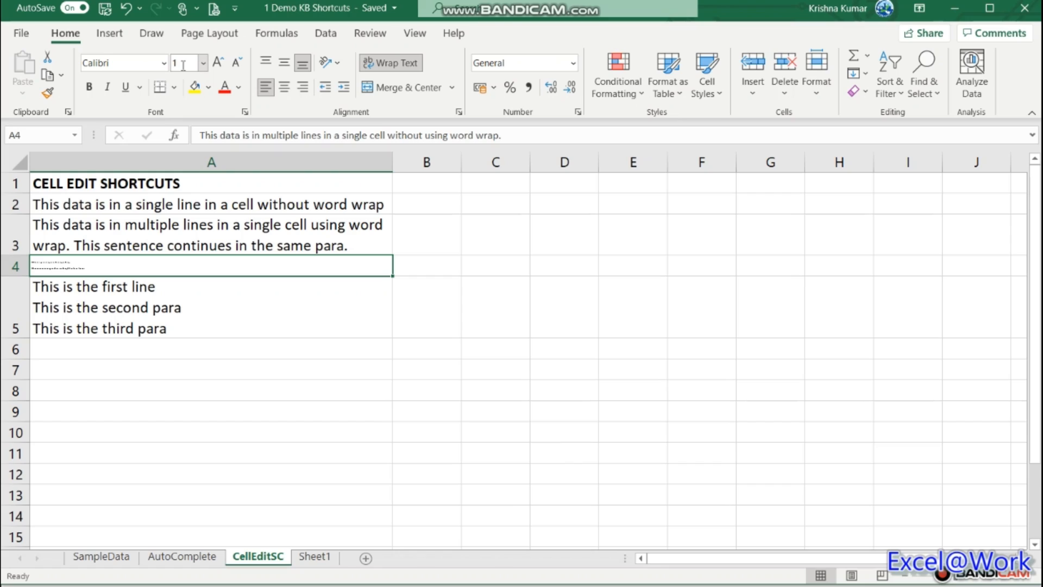
click(183, 65)
text(8)
key(Return)
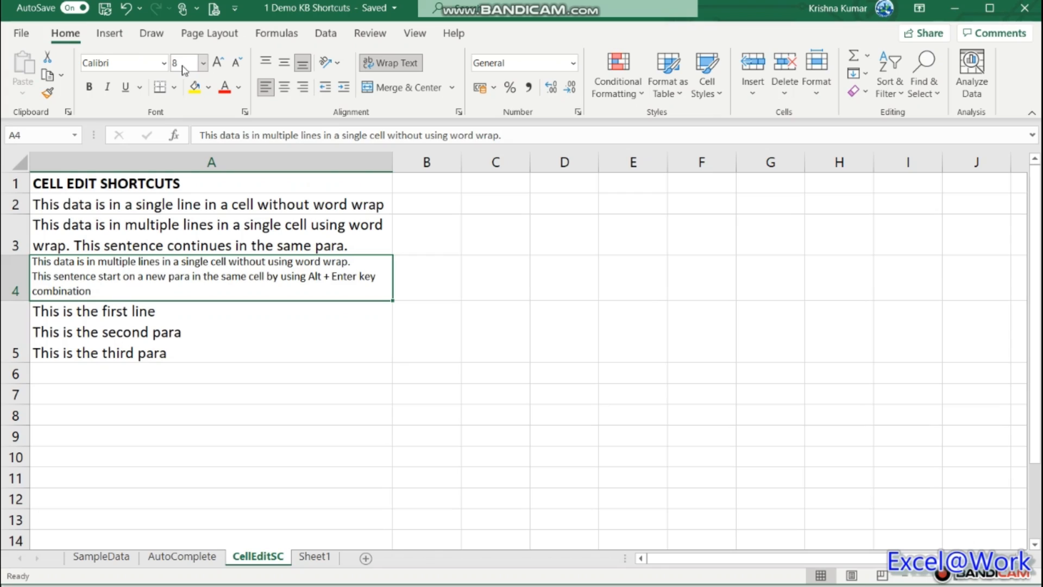
Increase the font size of cell A4 by one step to 9.
key(alt+h)
key(f)
key(s)
key(alt+h)
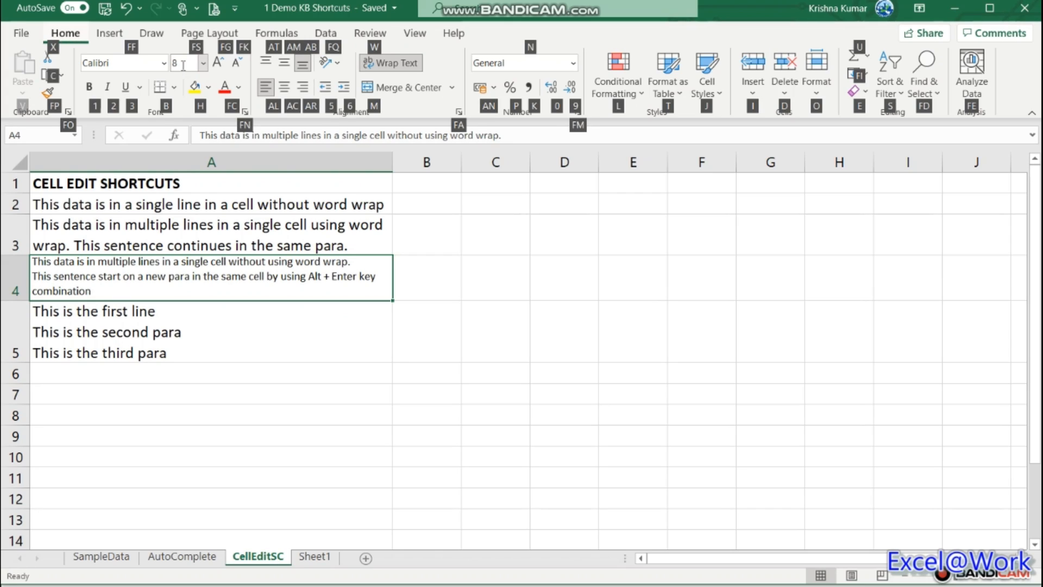
key(f)
key(g)
key(Down)
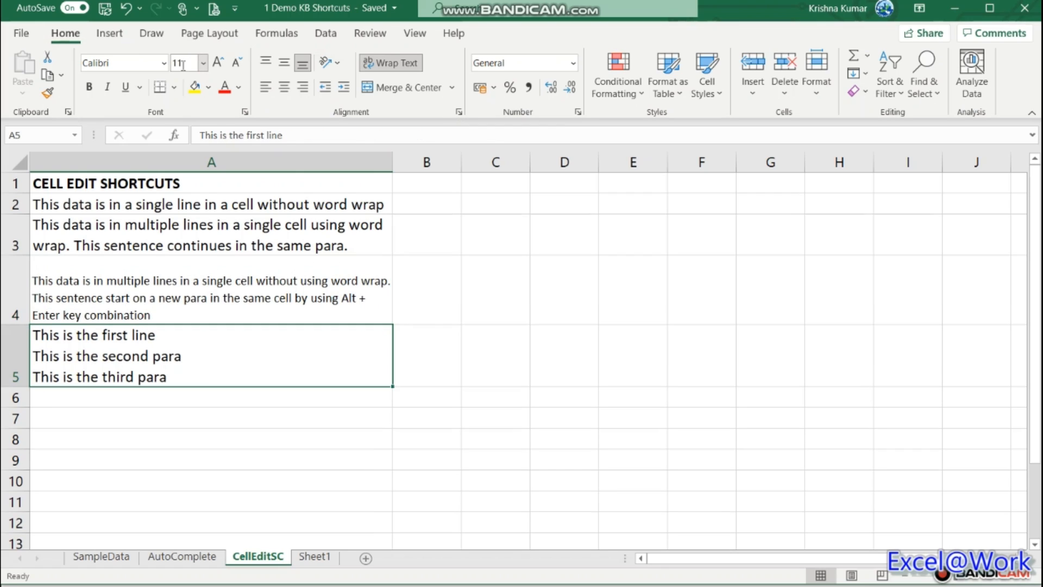
Reselect cell A4 and start another formatting command for it.
key(Up)
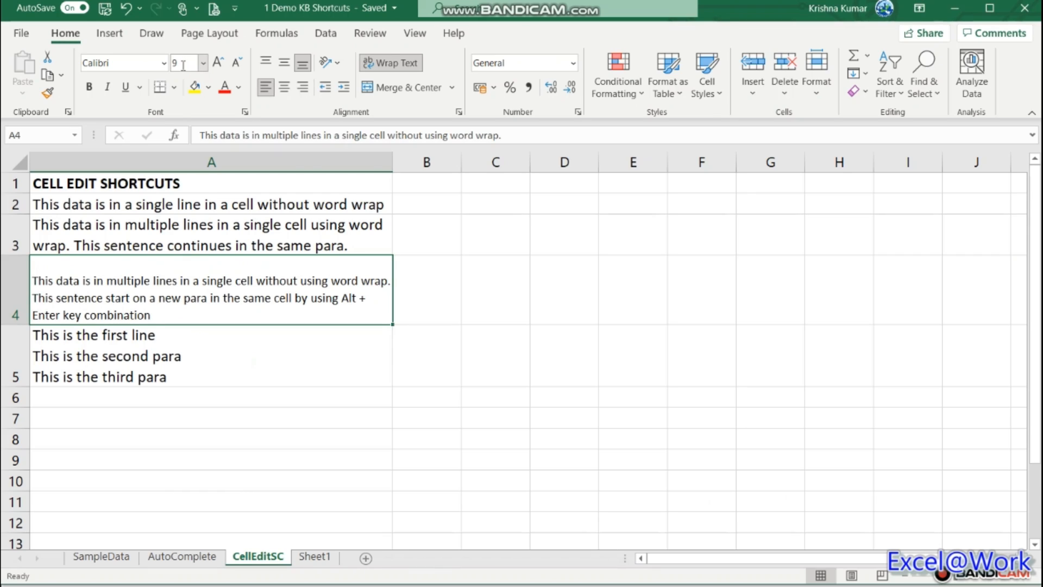
key(alt+h)
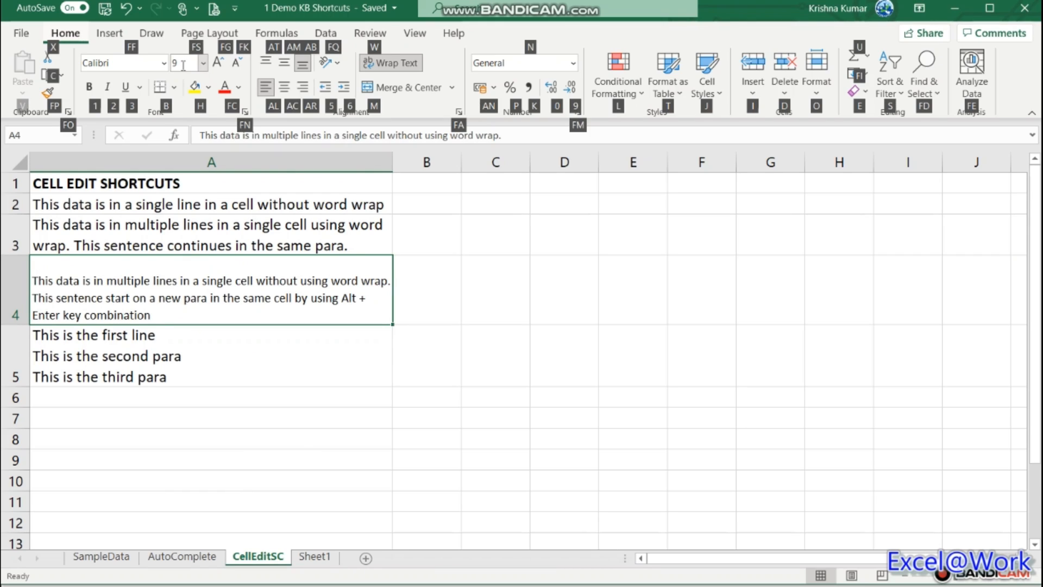